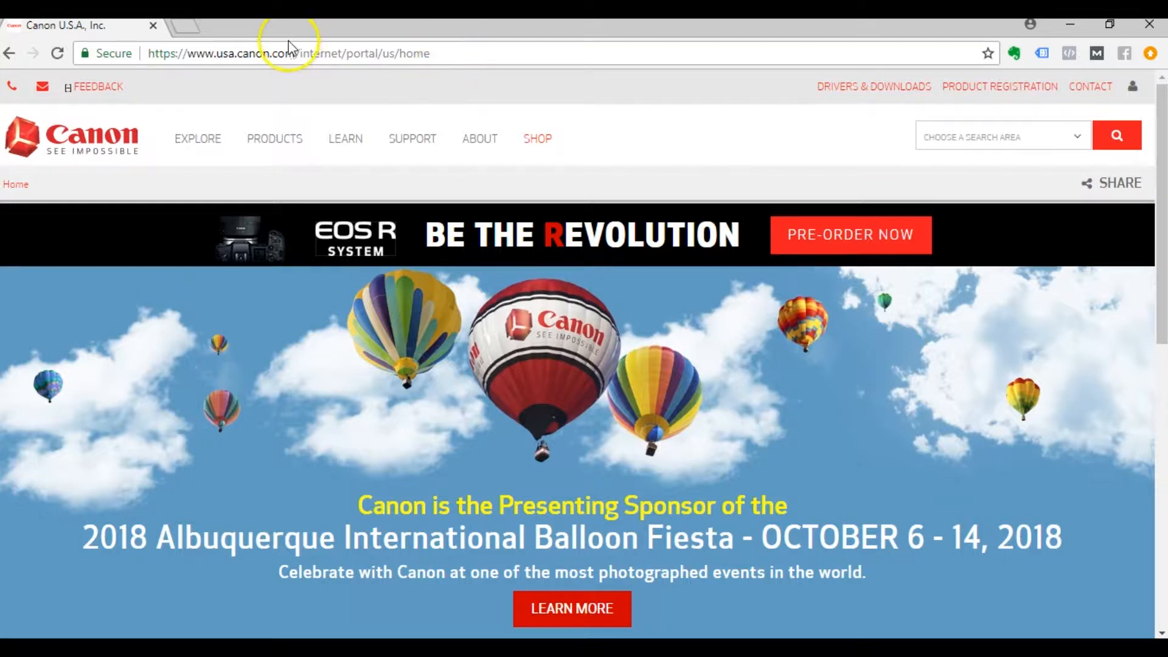
Search the Canon USA website for the suggested model imagePROGRAF iPF770.
drag(296, 53, 187, 54)
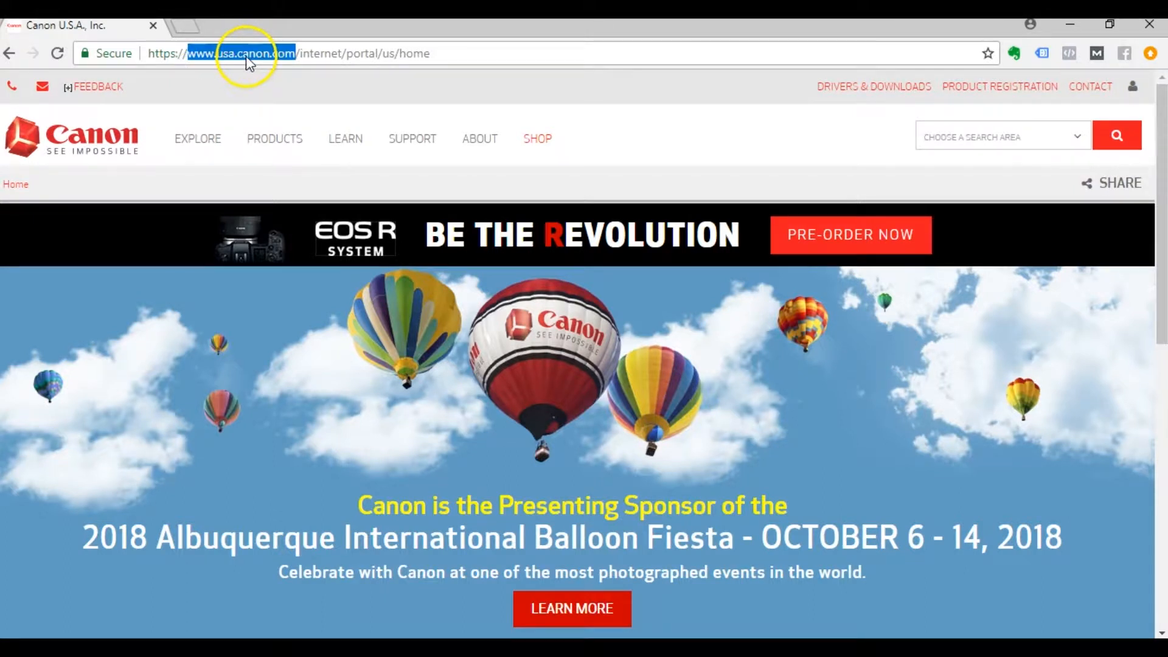
click(934, 136)
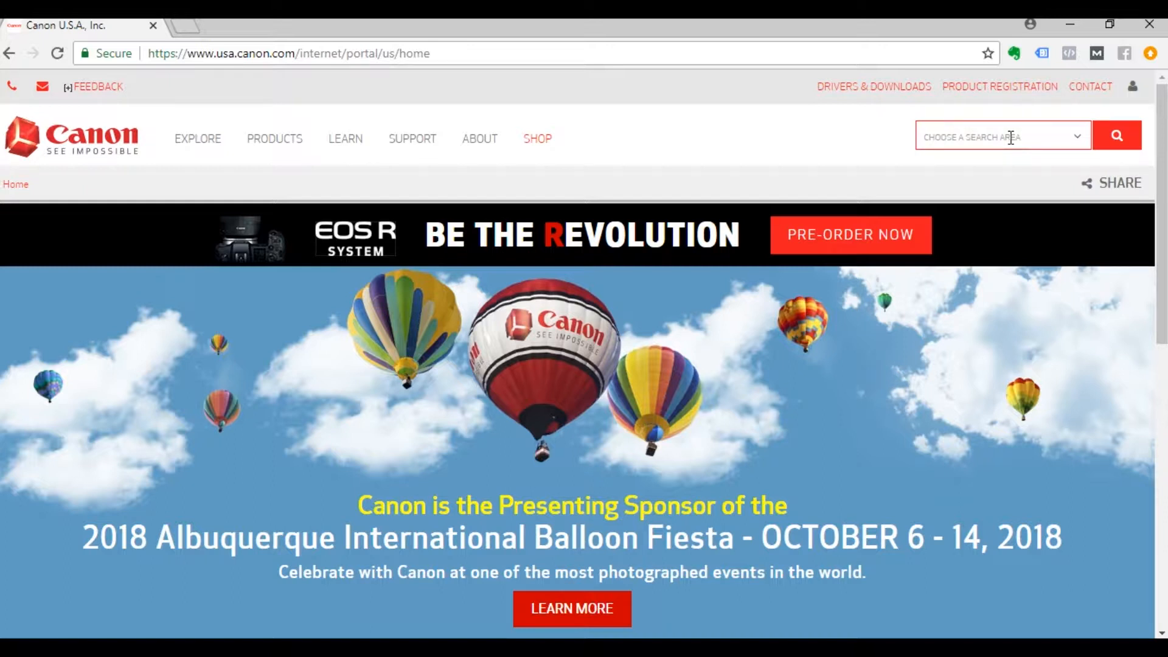
text(770)
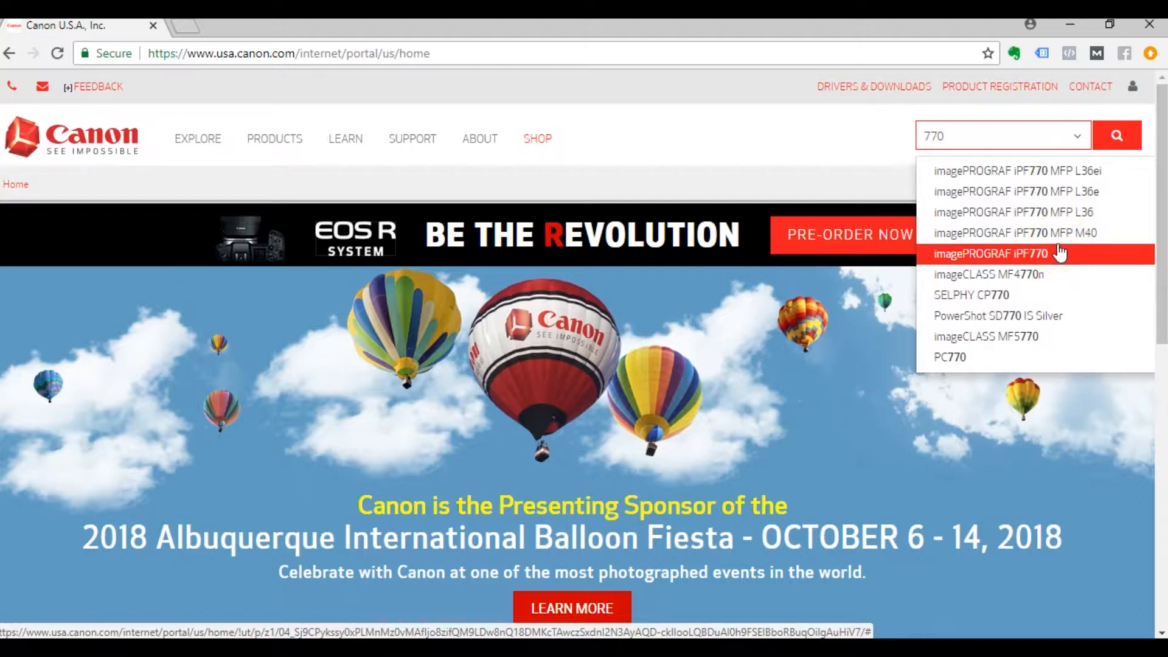
click(1007, 254)
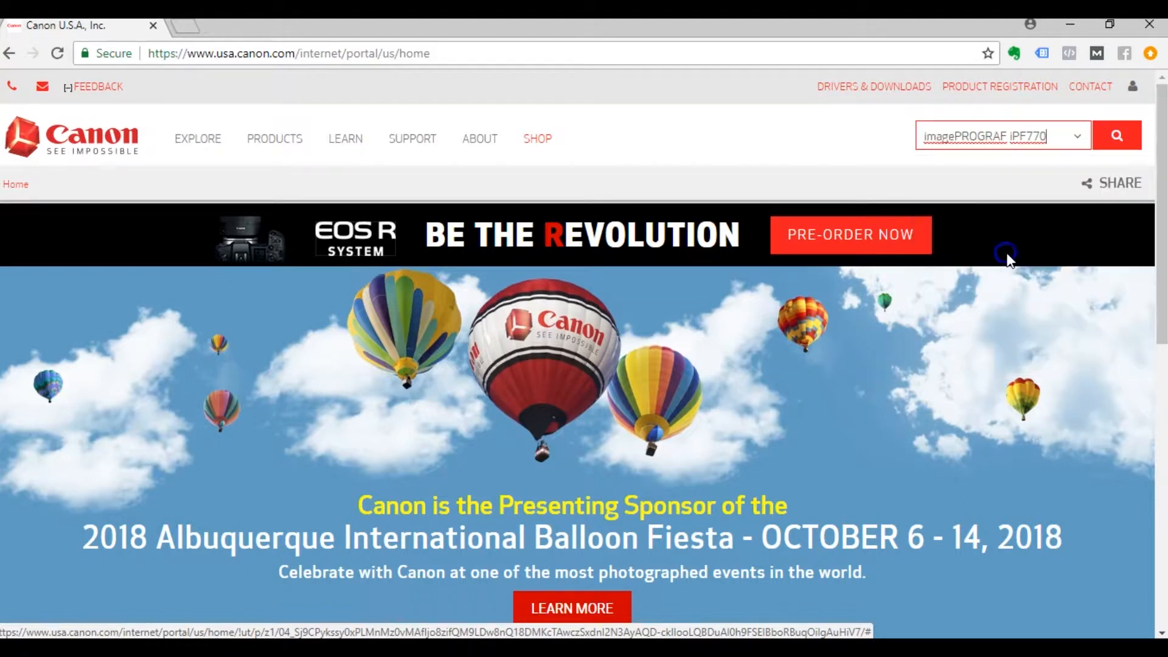
click(1116, 138)
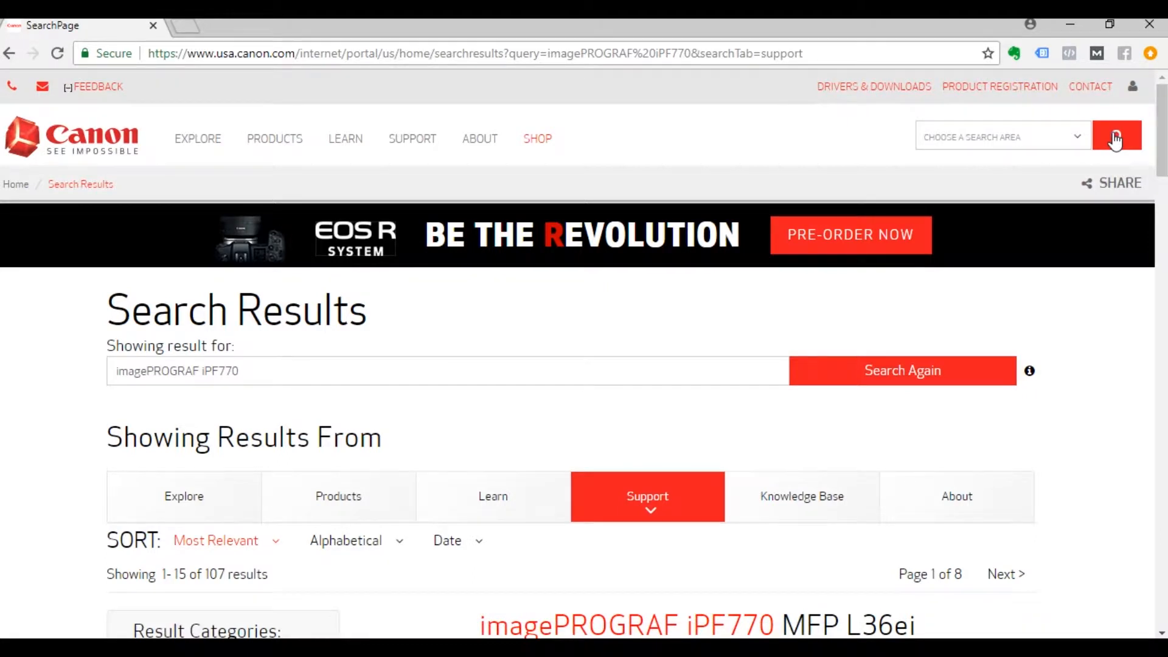
Open the Drivers & Downloads page of the plain imagePROGRAF iPF770 from the search results.
scroll(51, 375, down, 3)
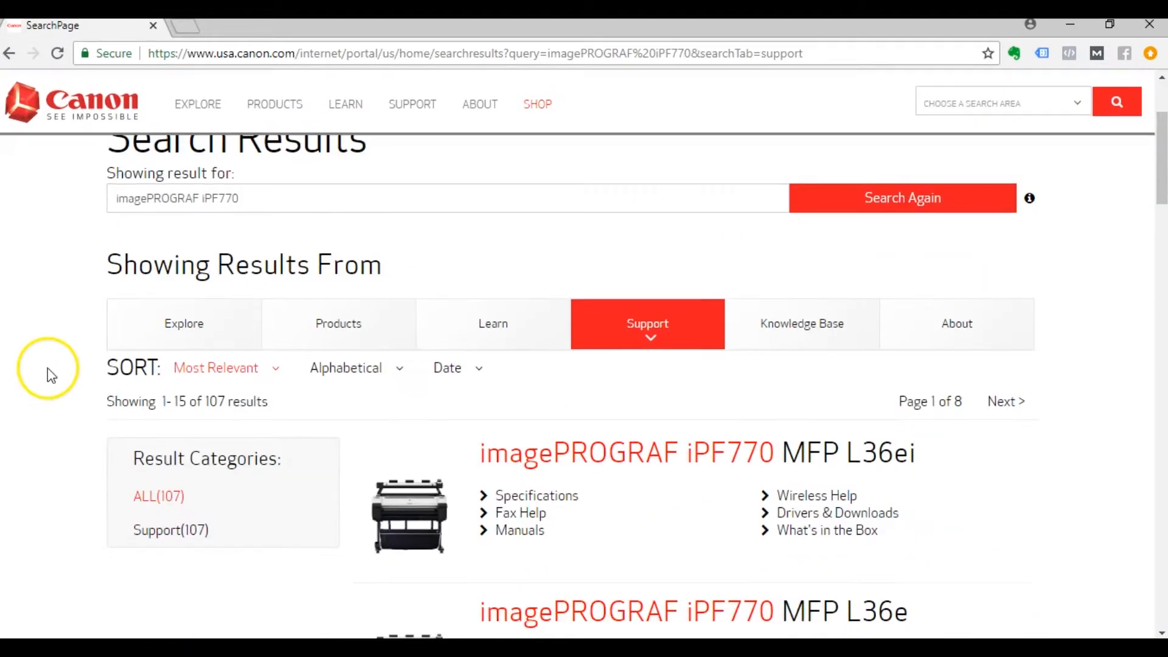
scroll(599, 426, down, 5)
scroll(617, 409, down, 5)
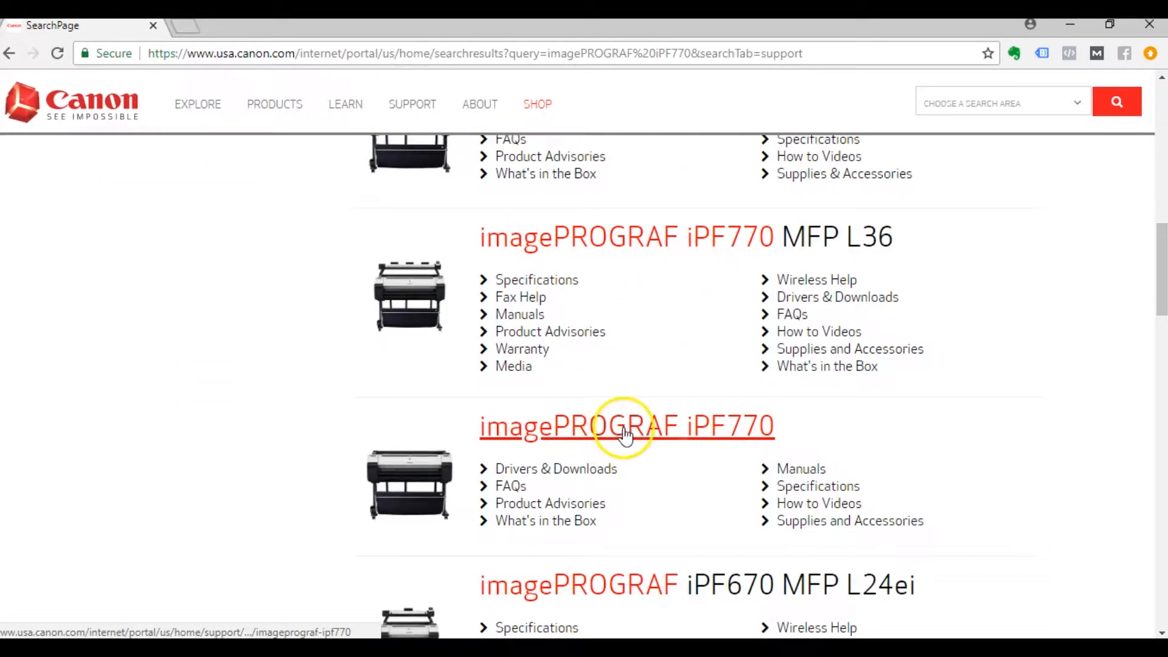
click(511, 474)
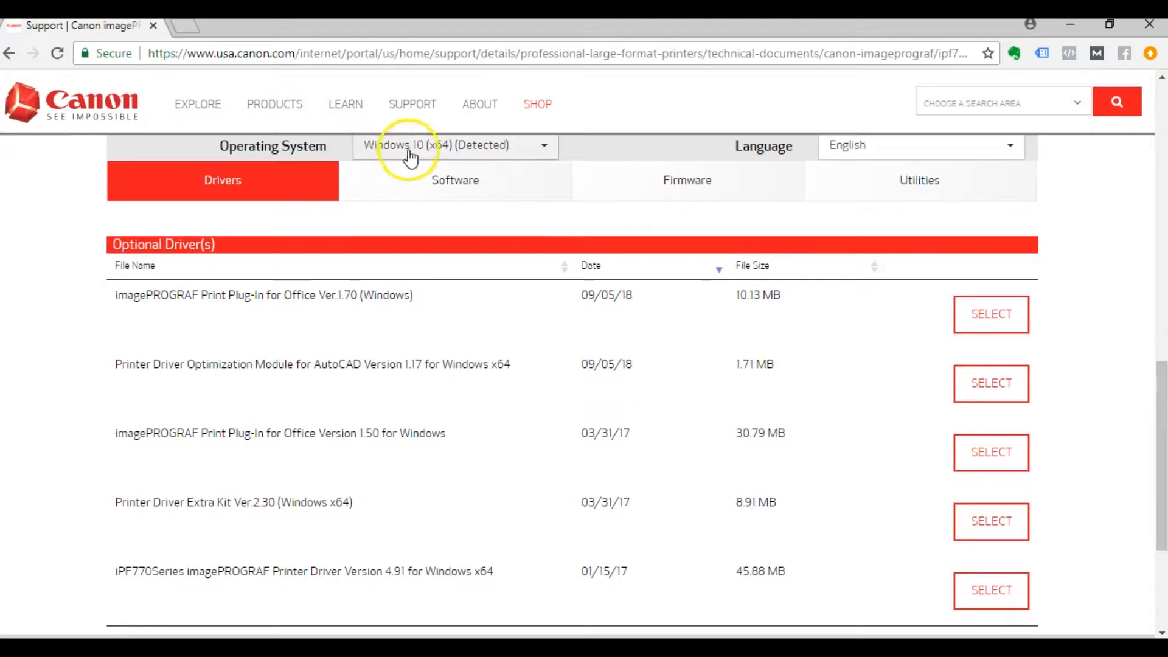
Look over the optional drivers for Windows 10 (x64) and switch the downloads list to the printer's software.
scroll(479, 153, up, 1)
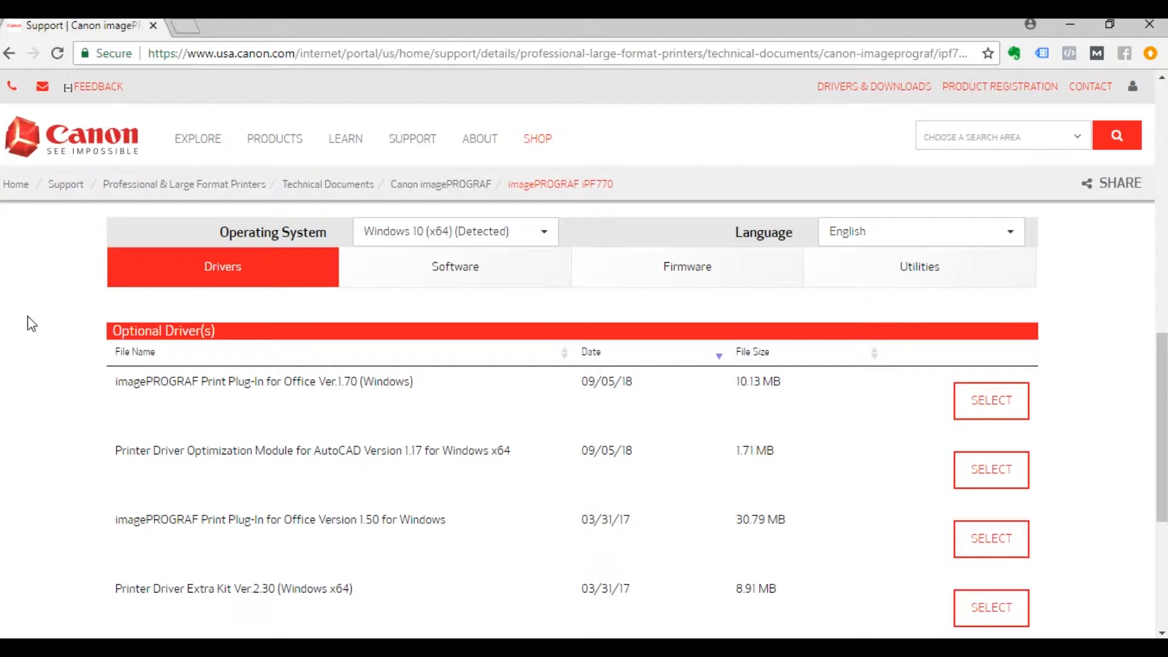
click(63, 334)
scroll(53, 362, down, 2)
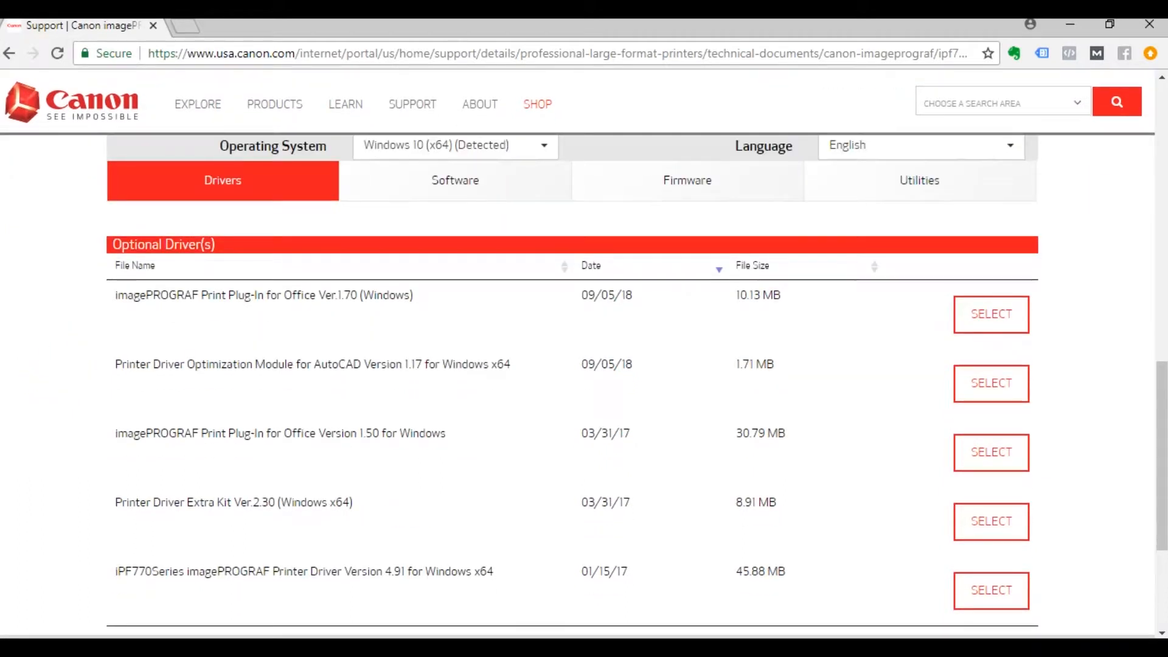
scroll(265, 237, up, 2)
scroll(265, 237, down, 2)
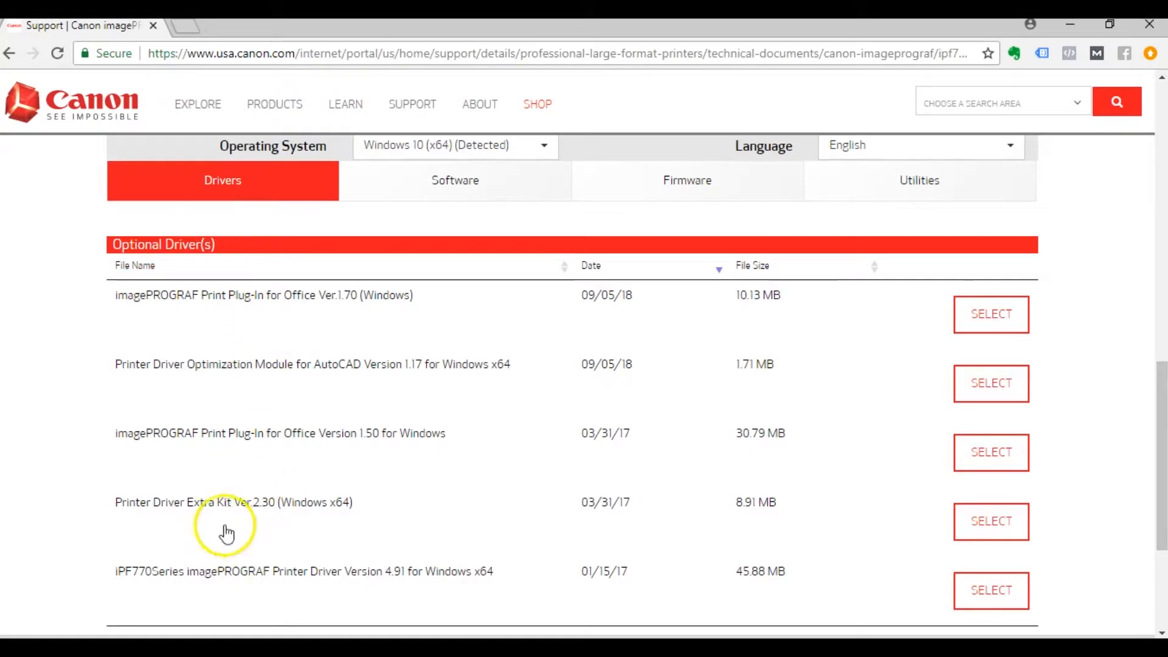
click(451, 179)
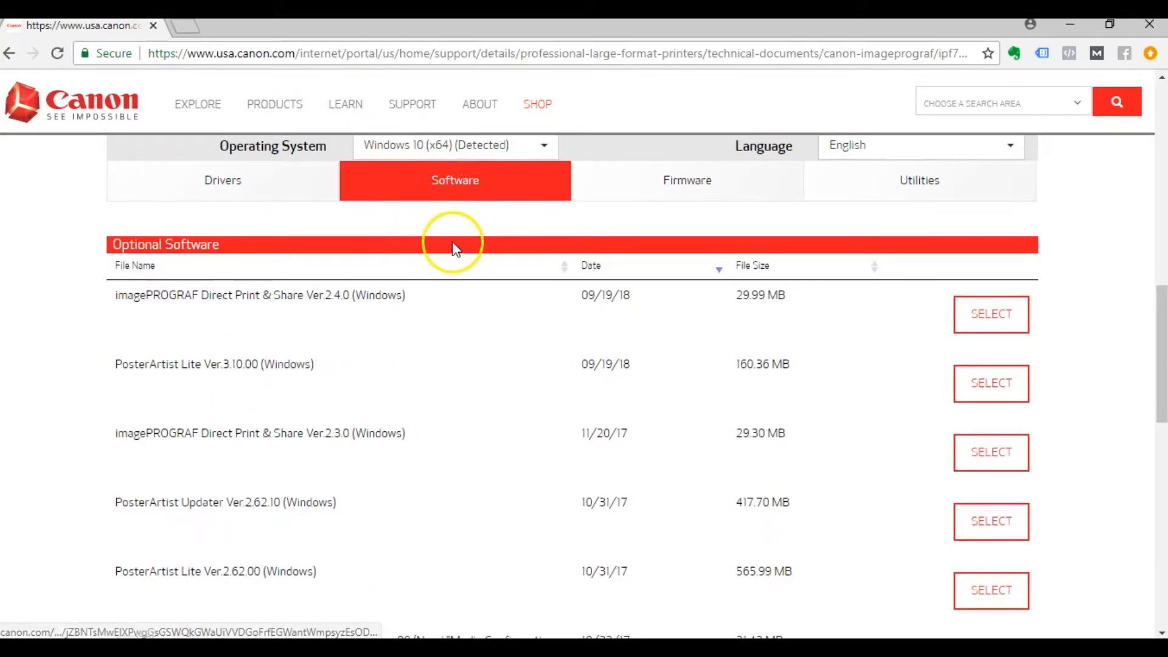
Download imagePROGRAF Status Monitor Ver.25.70A (Windows x64) from the optional software list.
scroll(454, 246, down, 5)
scroll(466, 248, down, 2)
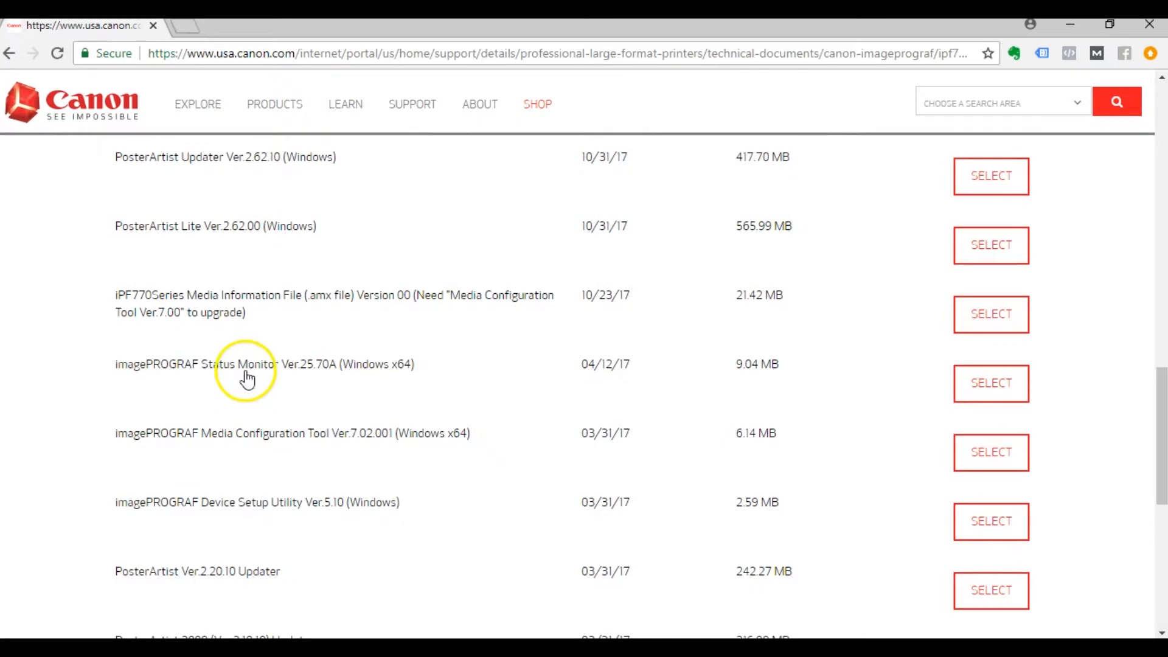
click(972, 400)
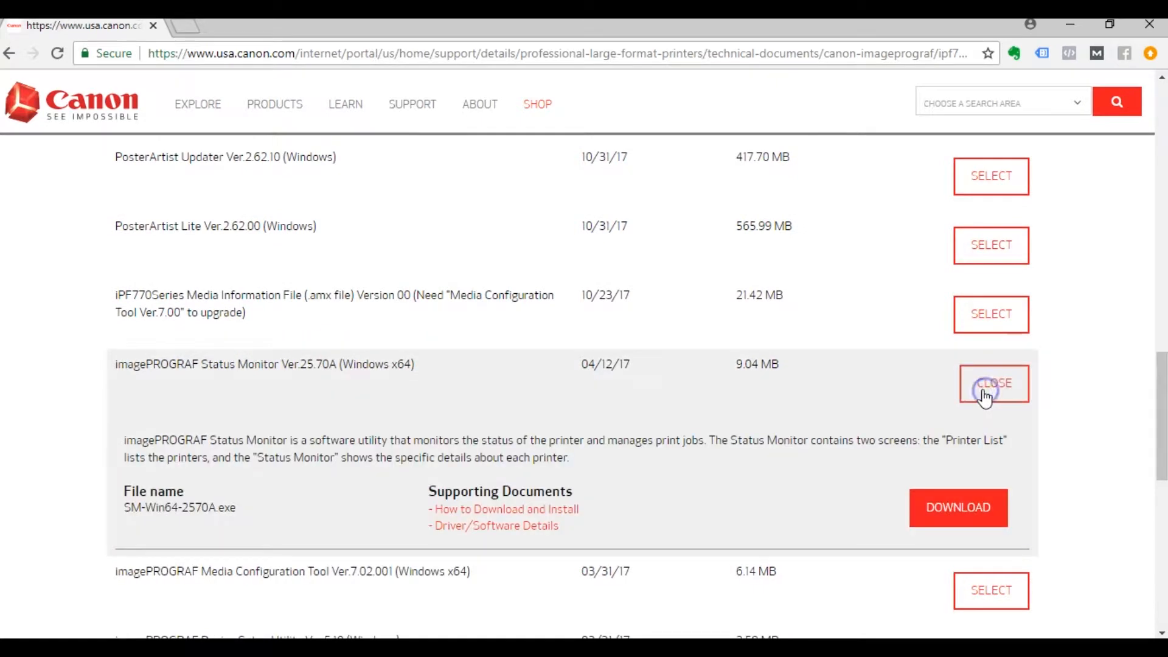
click(953, 514)
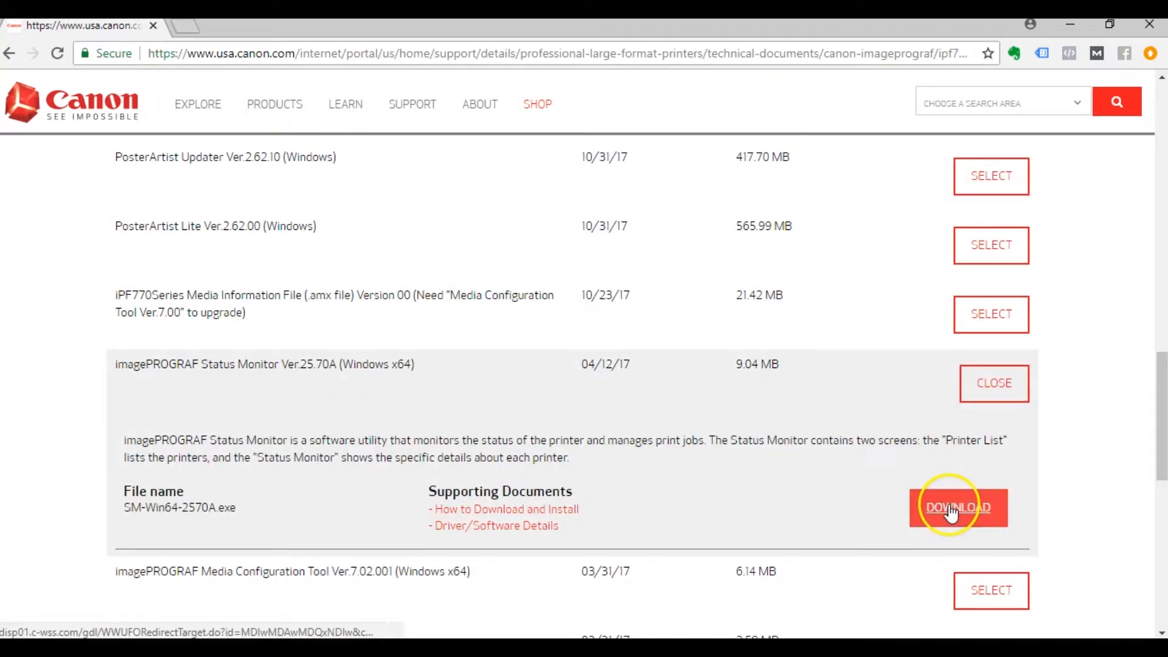
click(952, 513)
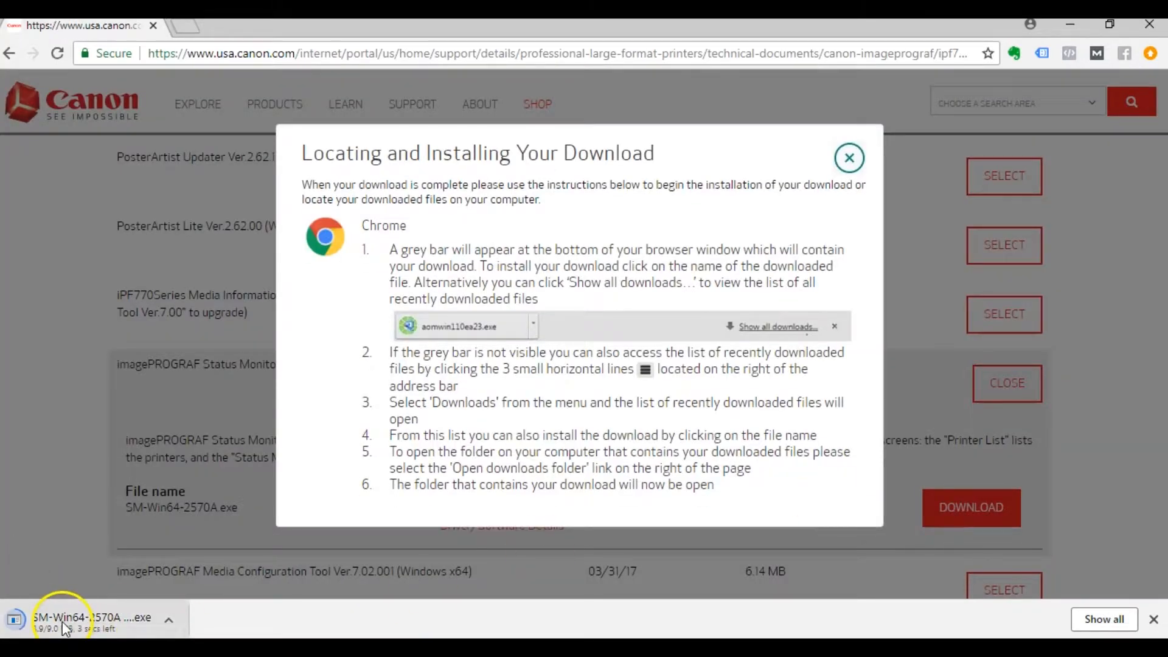
Dismiss the download instructions and open the downloaded SM-Win64-2570A installer file.
click(54, 623)
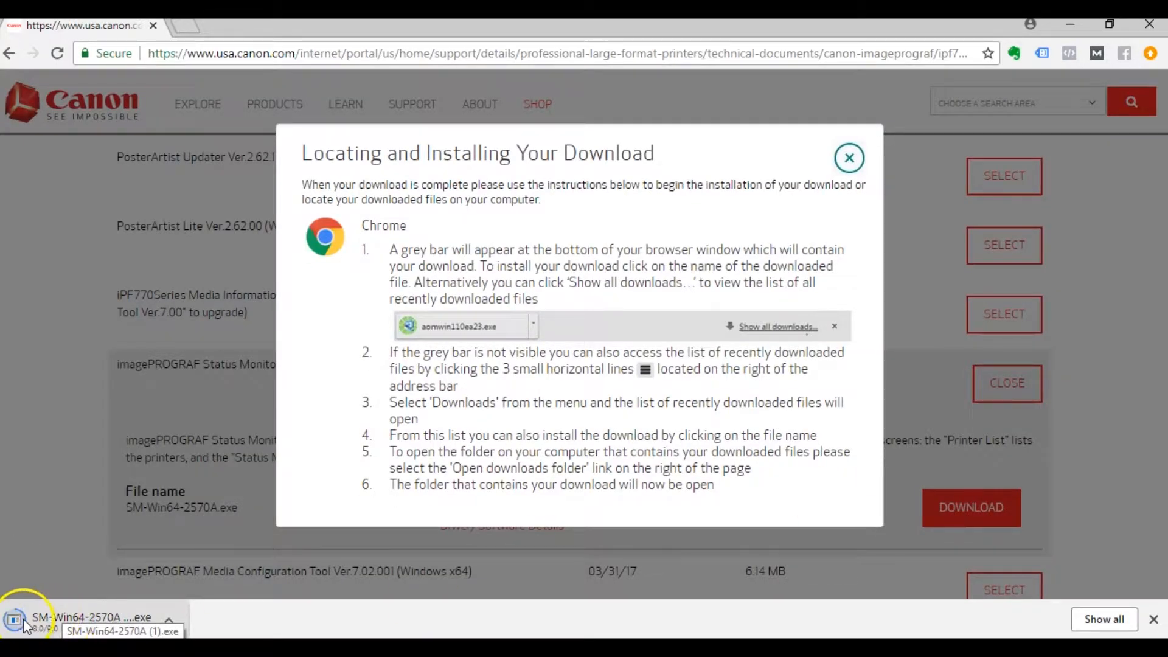
click(169, 620)
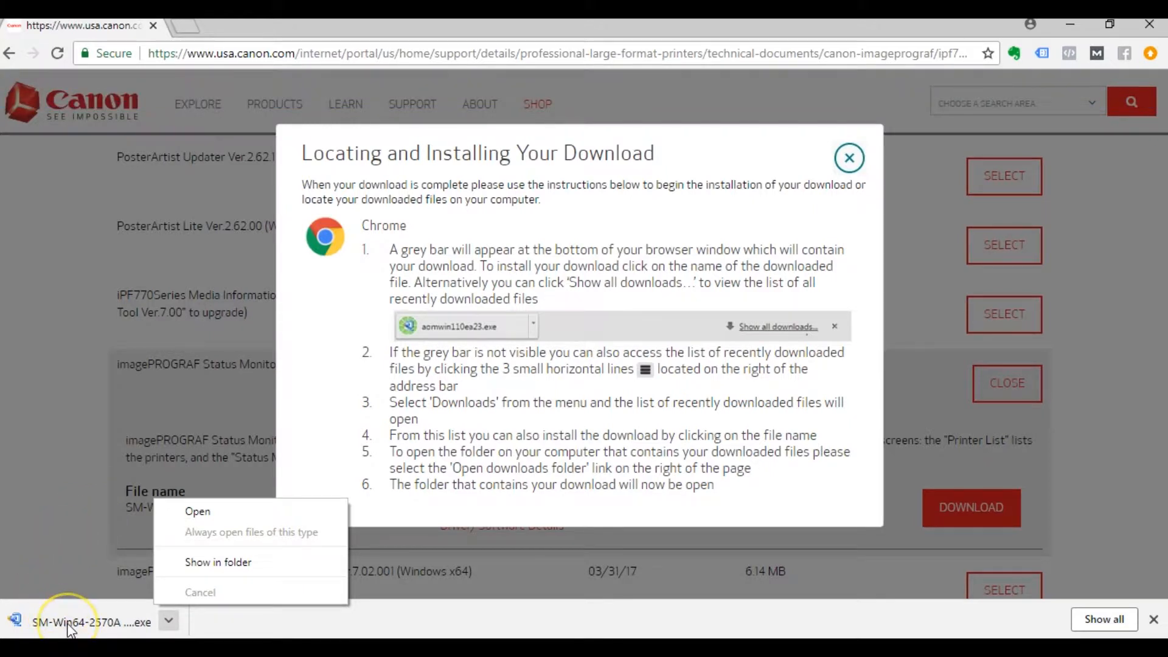
click(62, 554)
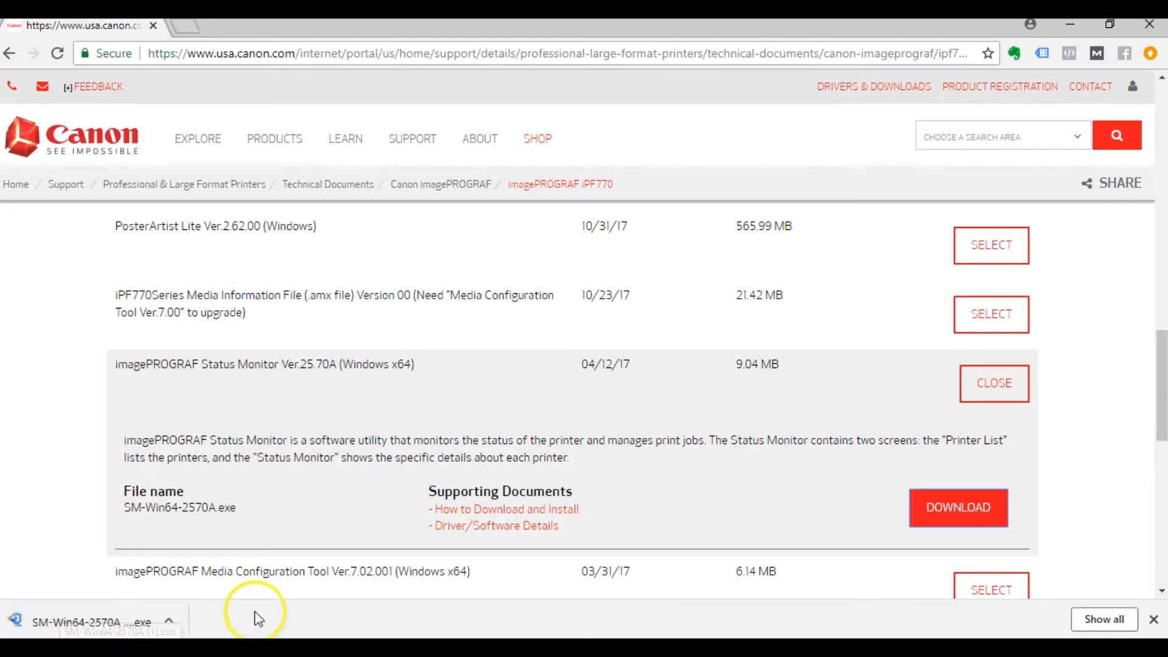
click(86, 618)
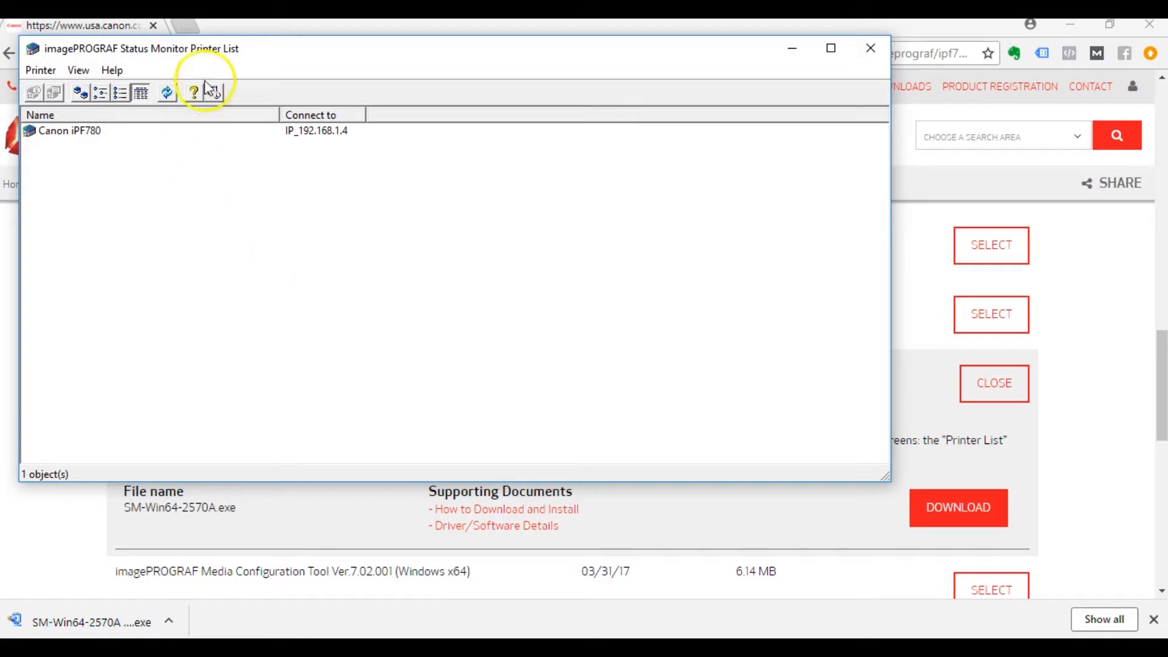
Open the Canon iPF780 status window from the Status Monitor printer list and launch its Accounting Manager.
click(226, 55)
drag(229, 61, 272, 121)
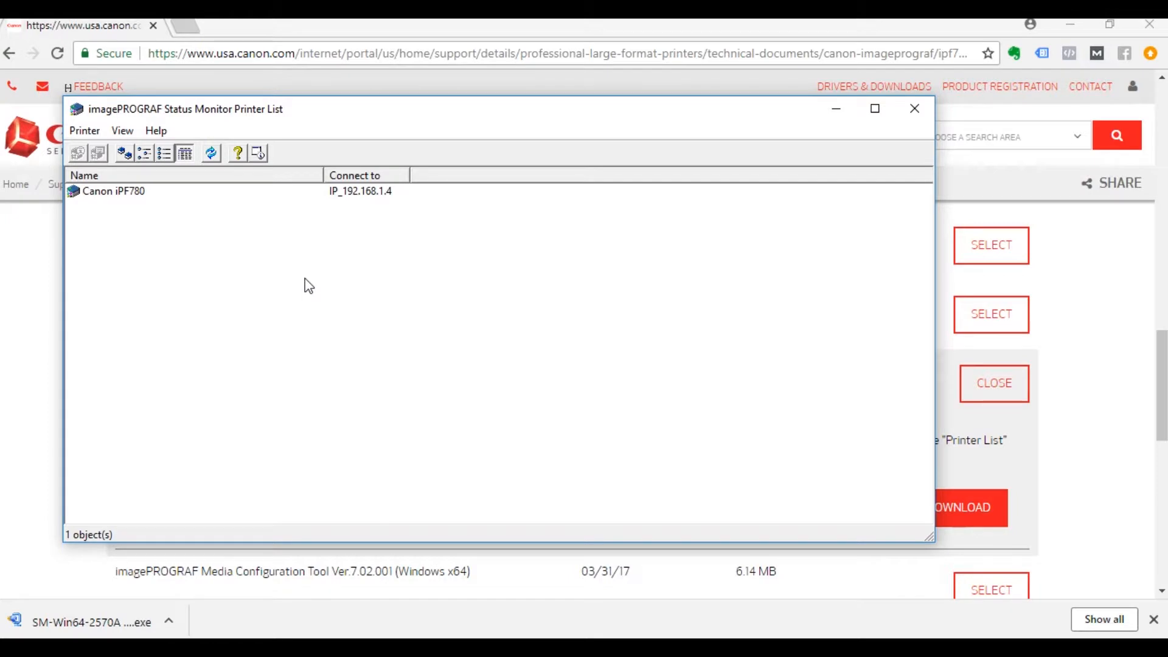
double_click(125, 192)
click(363, 322)
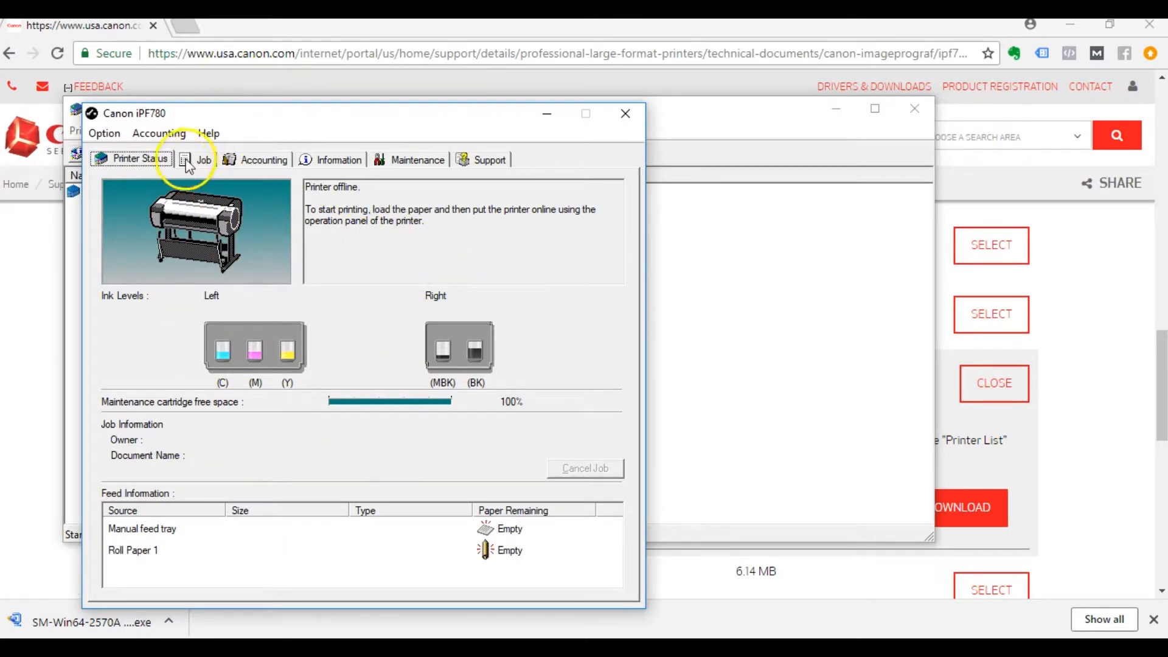
click(245, 165)
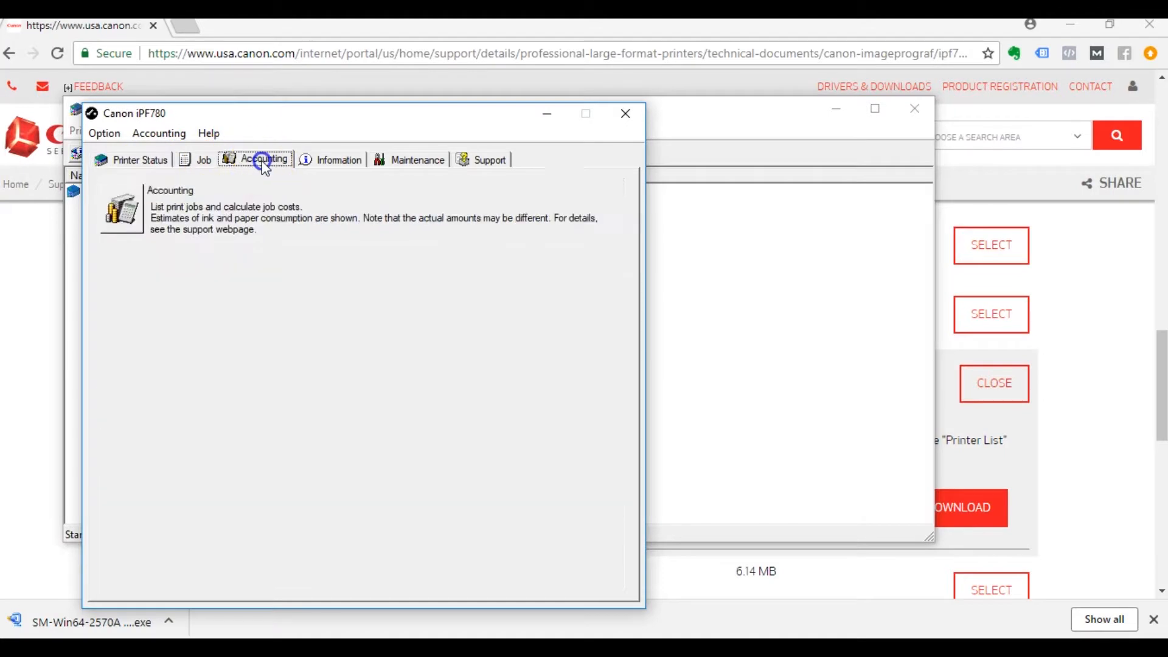
click(120, 214)
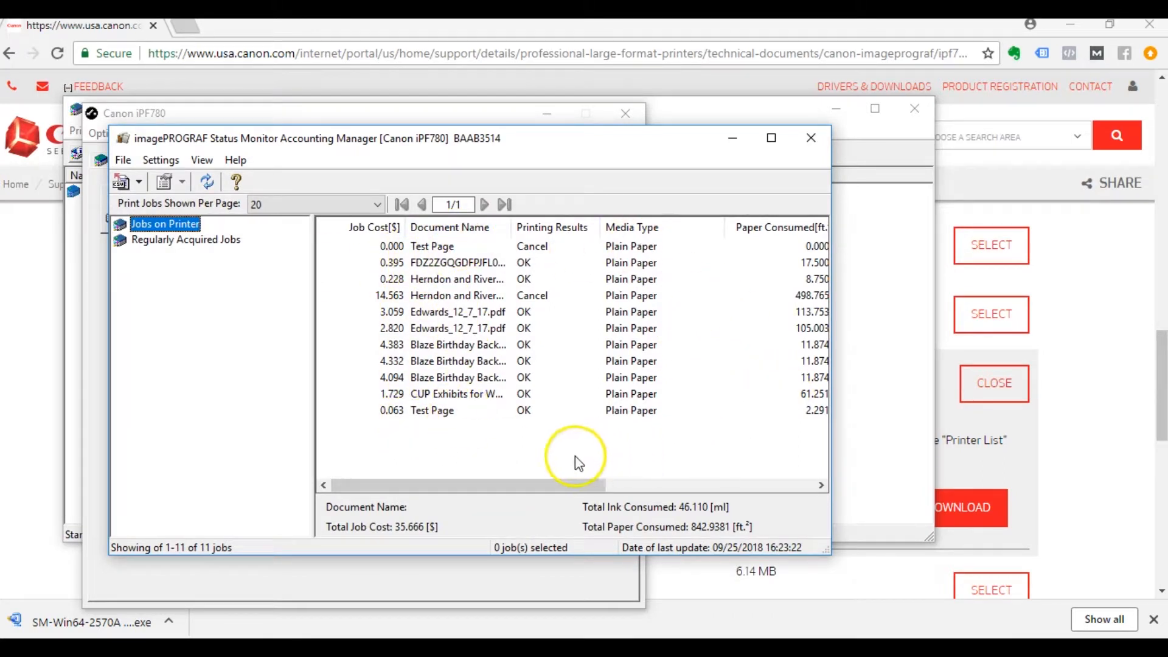
Examine the cost, paper, ink and print time of a Blaze Birthday Background job among the jobs on the printer.
mouse_move(550, 485)
mouse_down()
mouse_move(797, 483)
mouse_move(535, 484)
mouse_up()
click(443, 363)
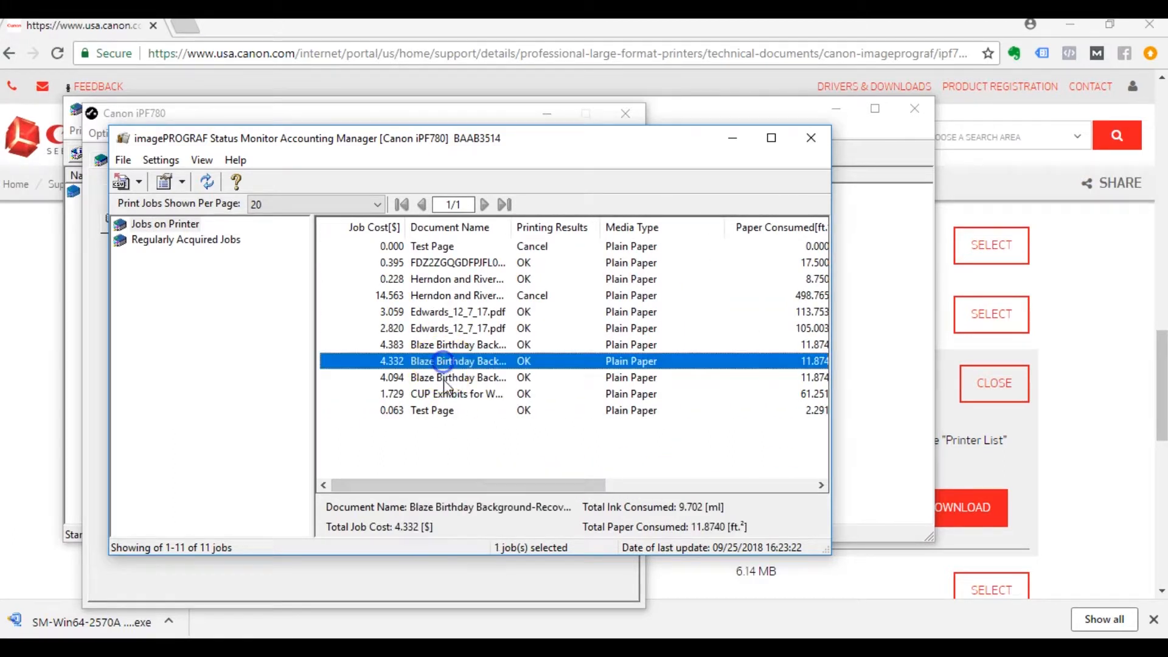
drag(459, 485, 708, 485)
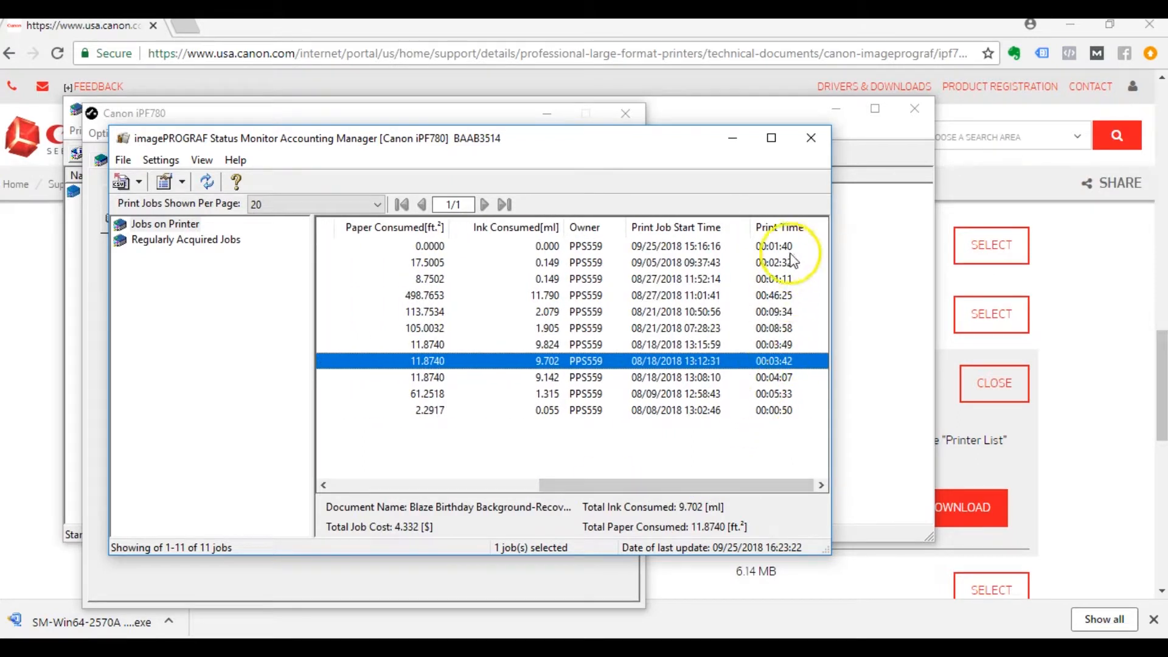
drag(665, 485, 458, 484)
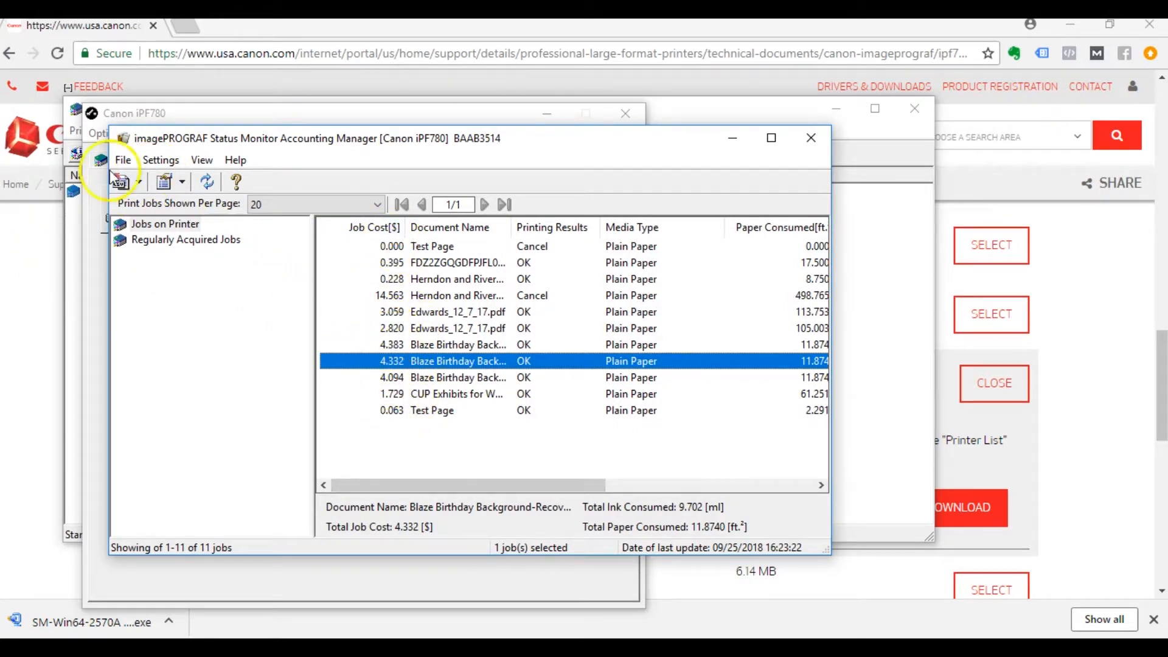
Open the Accounting Manager's Units and Display settings and choose ft.² as the area display format.
click(162, 160)
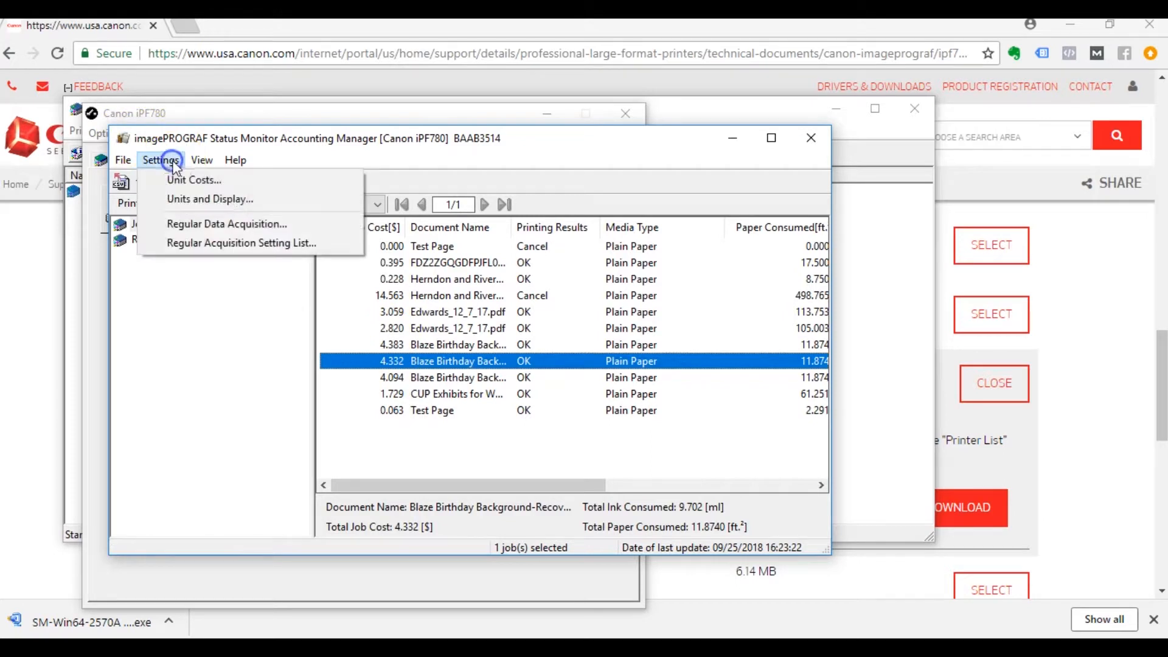
click(183, 199)
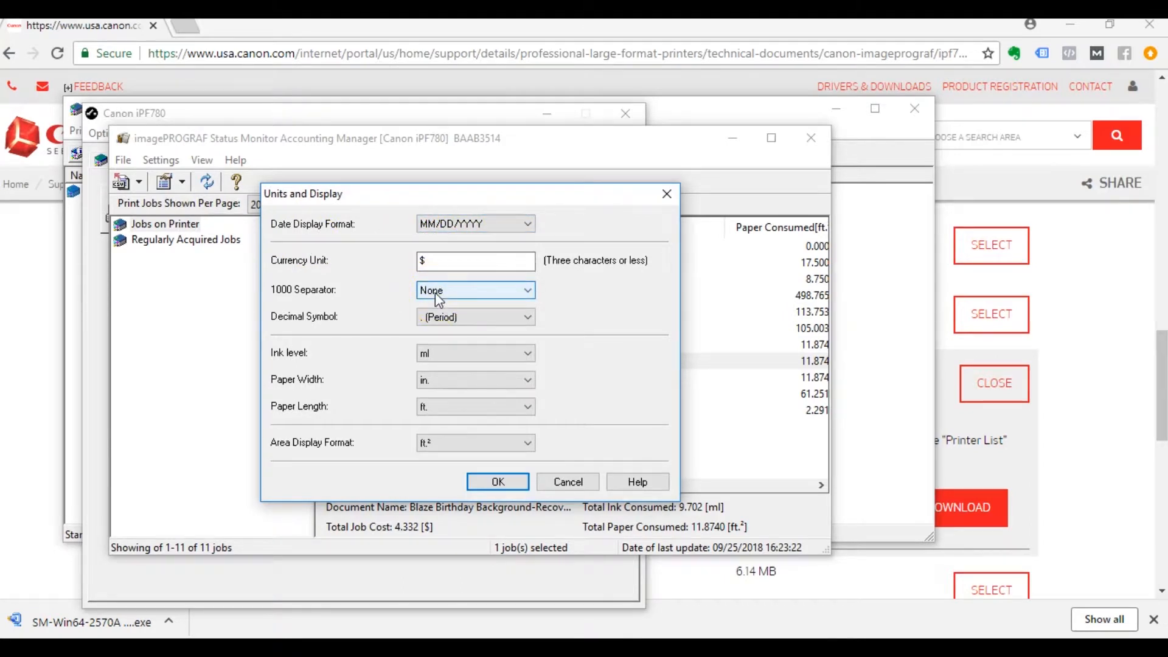
click(456, 449)
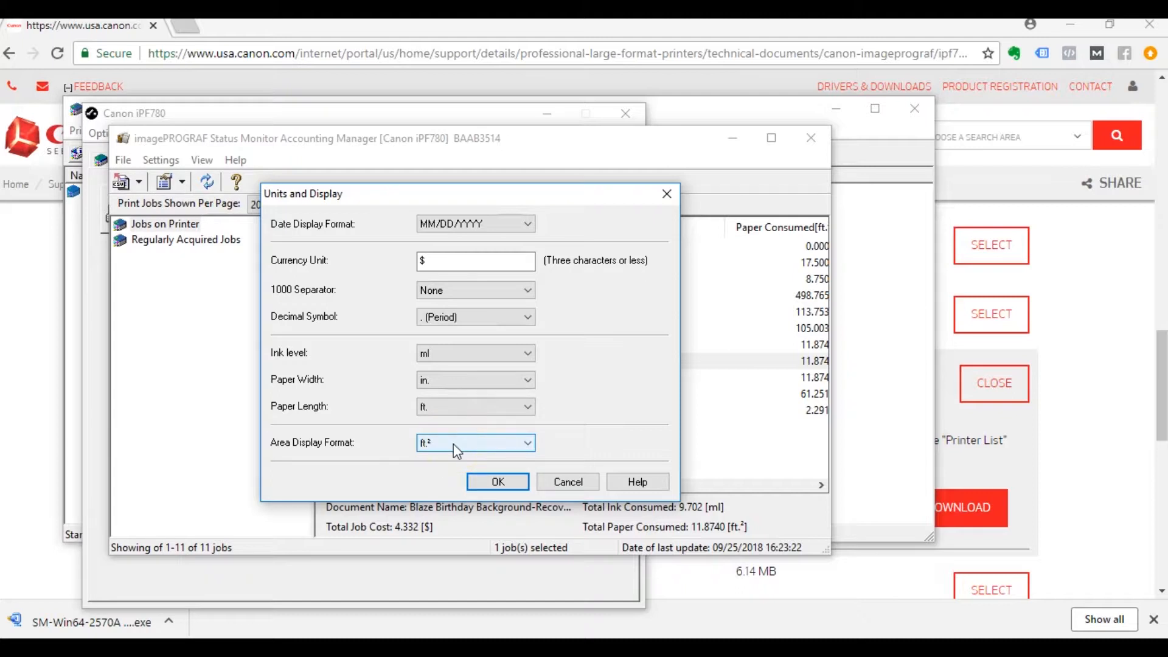
click(451, 444)
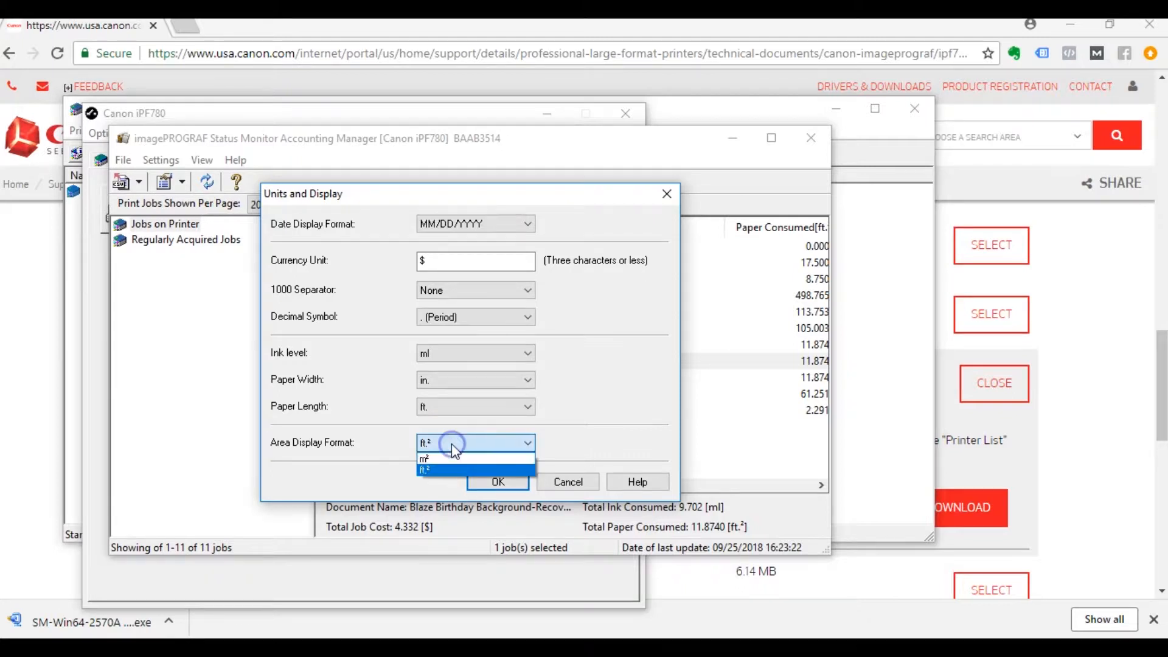
click(433, 473)
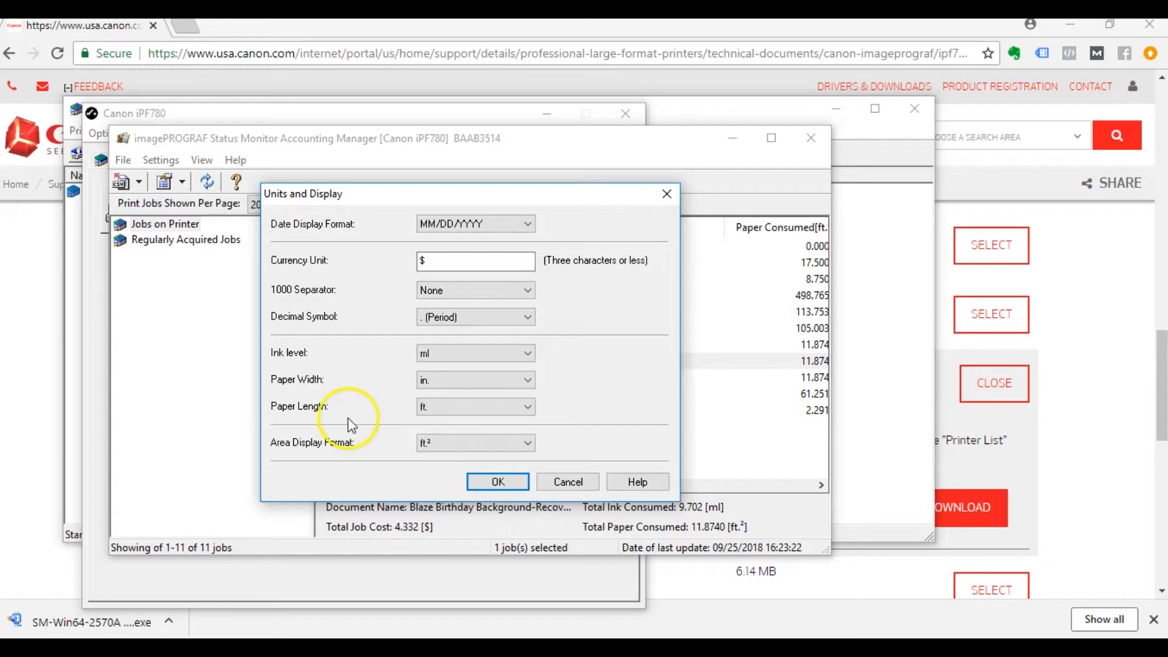
Choose ft. for paper length, in. for paper width and ml for ink level, and apply the display settings.
click(436, 410)
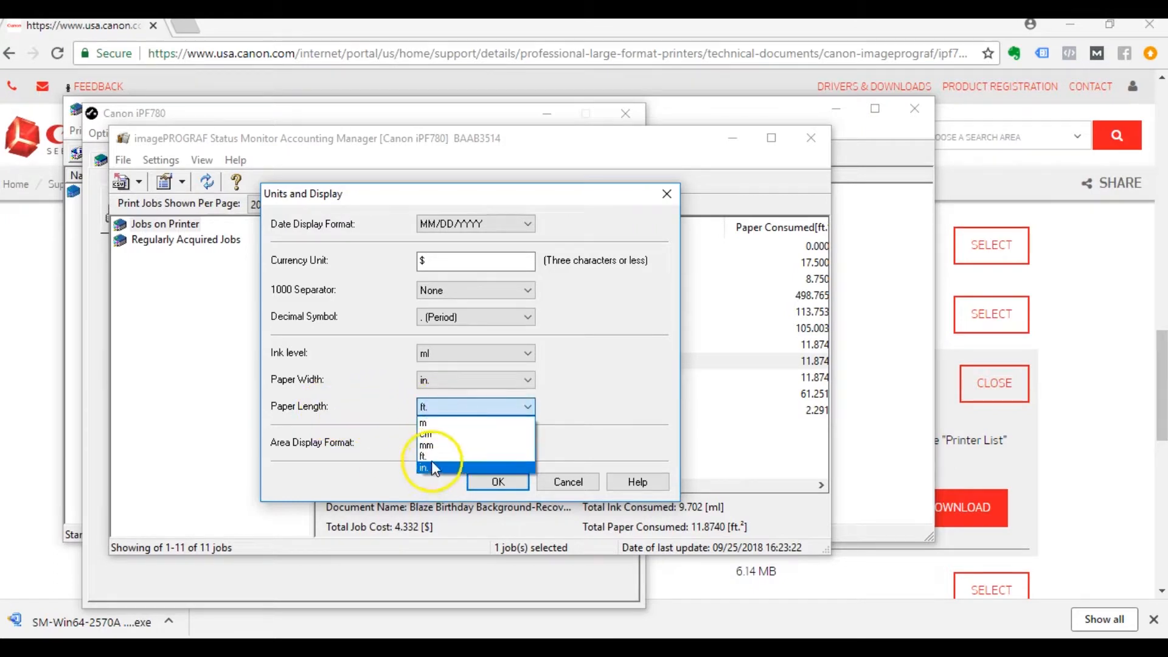
click(432, 457)
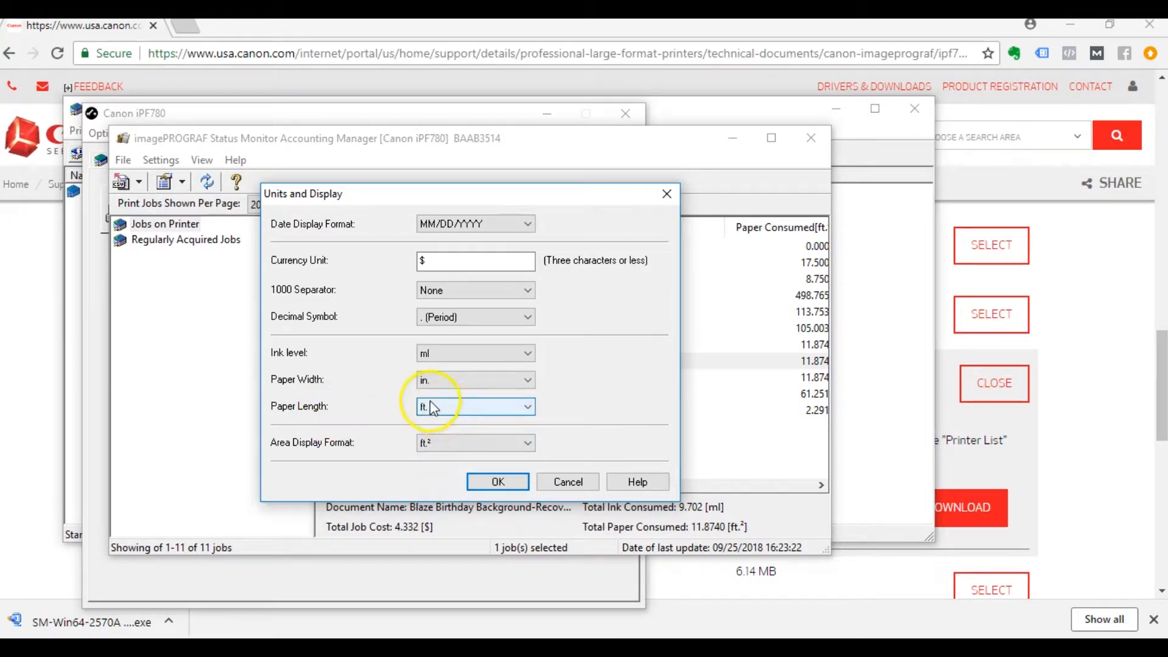
click(450, 381)
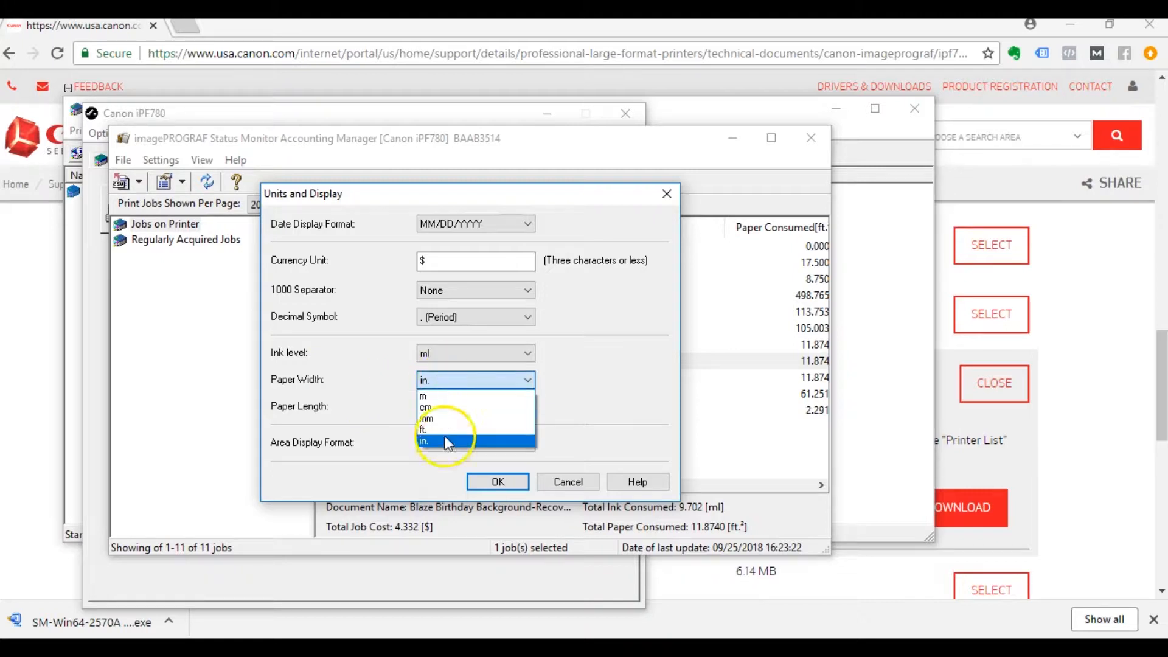
click(446, 442)
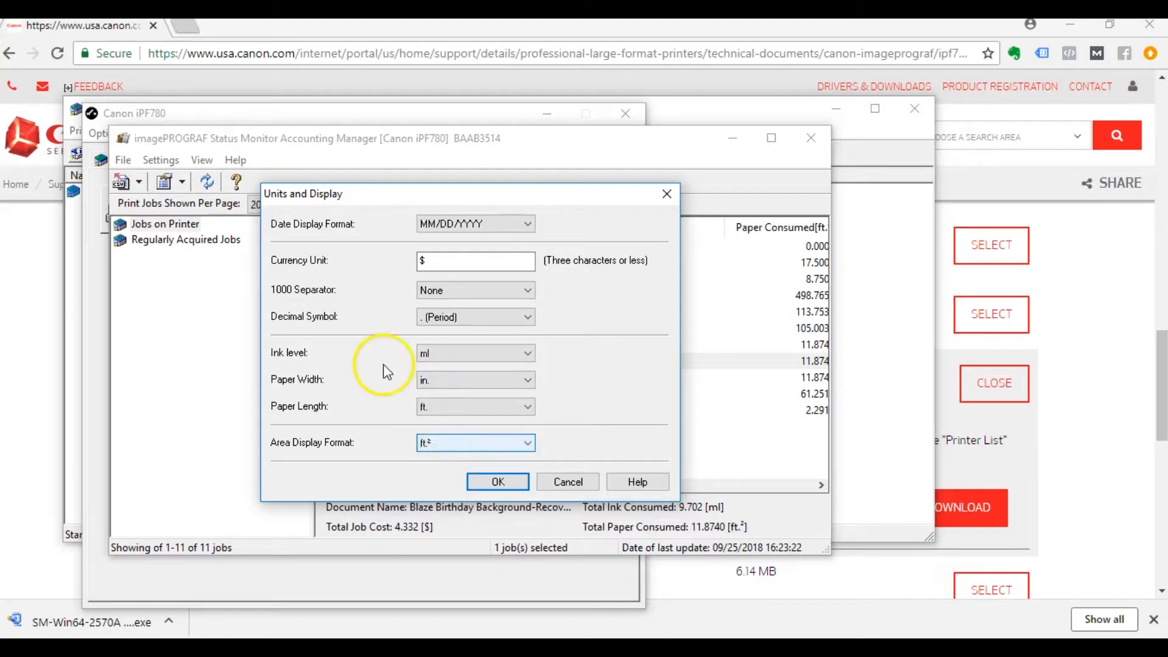
click(437, 354)
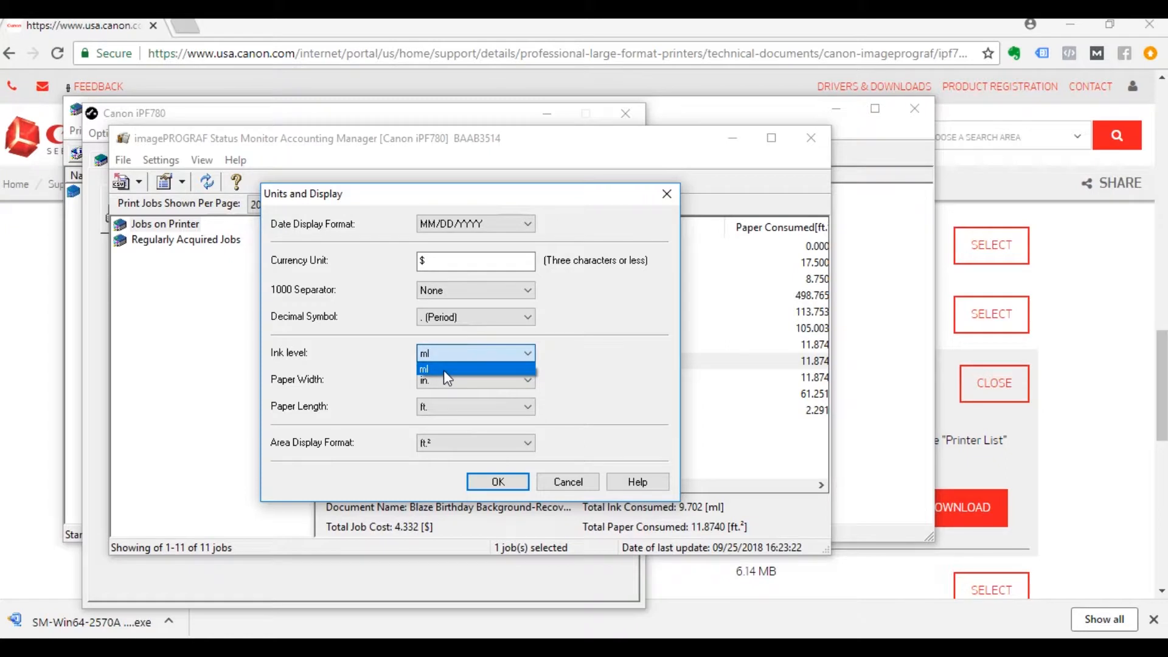
click(442, 369)
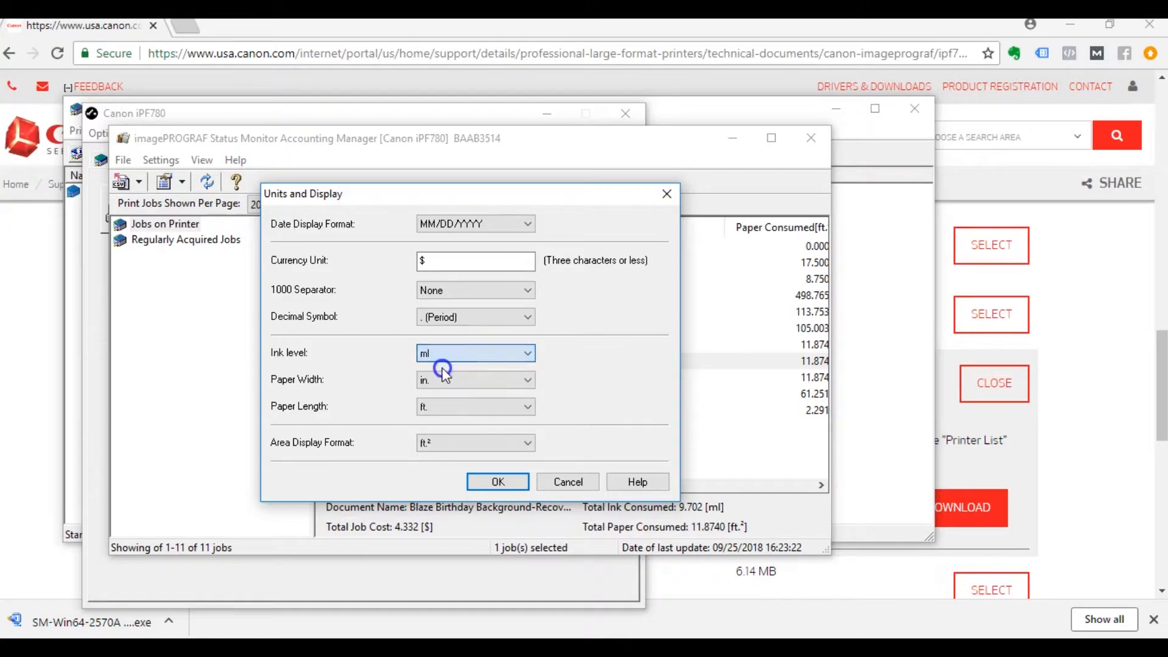
click(498, 482)
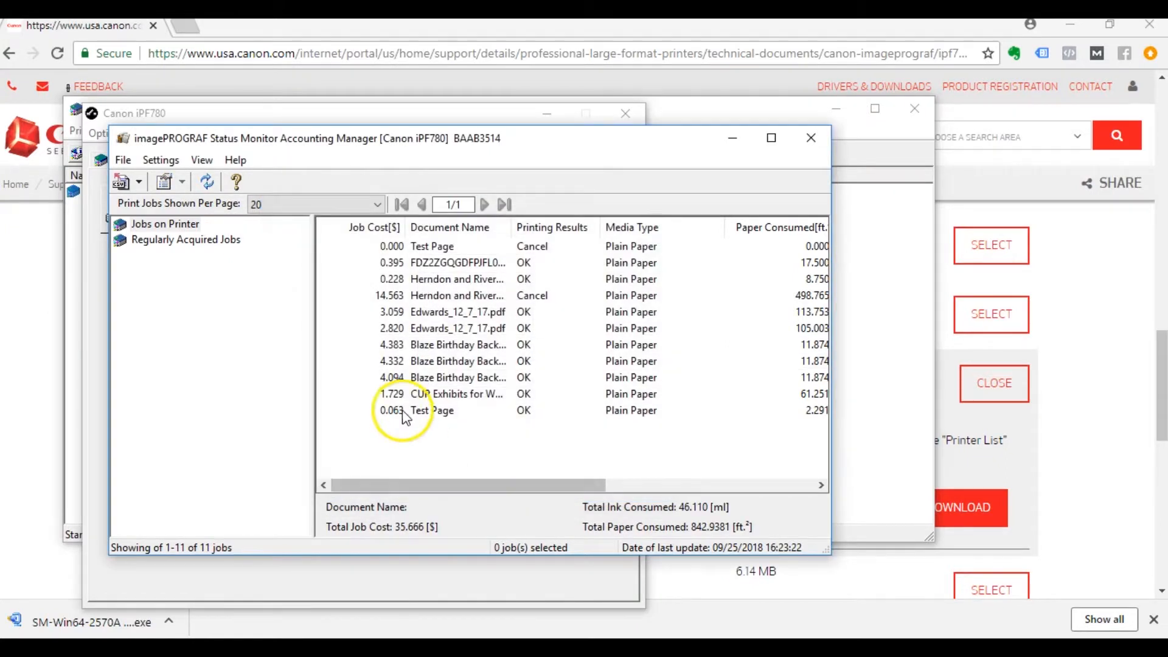
click(160, 160)
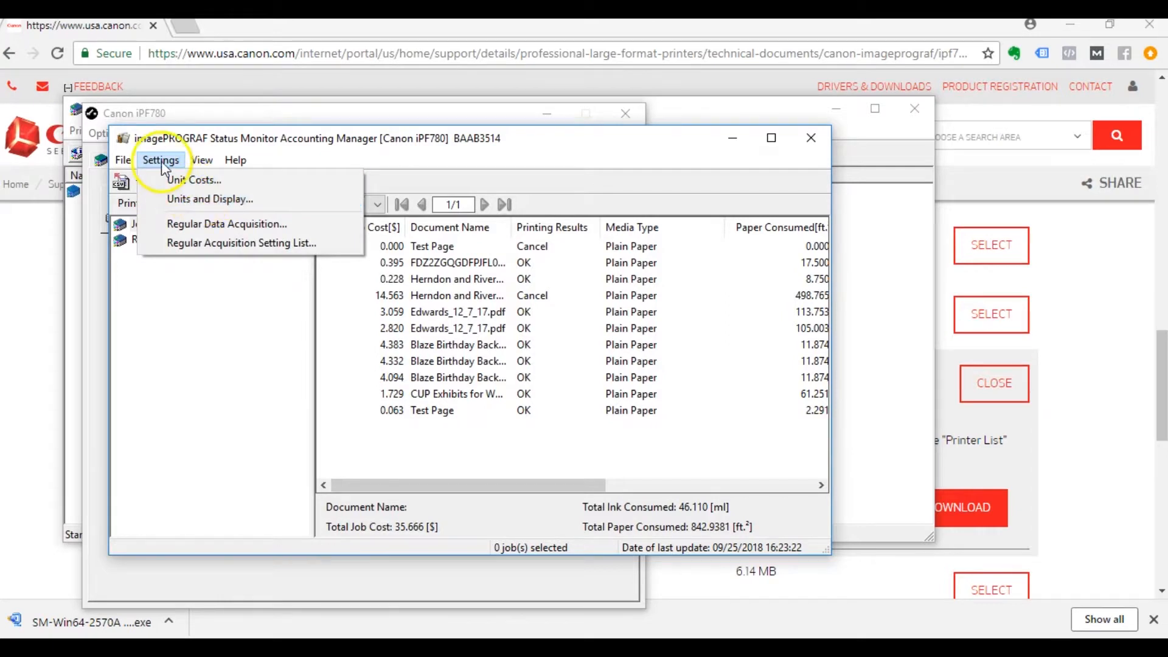
click(207, 198)
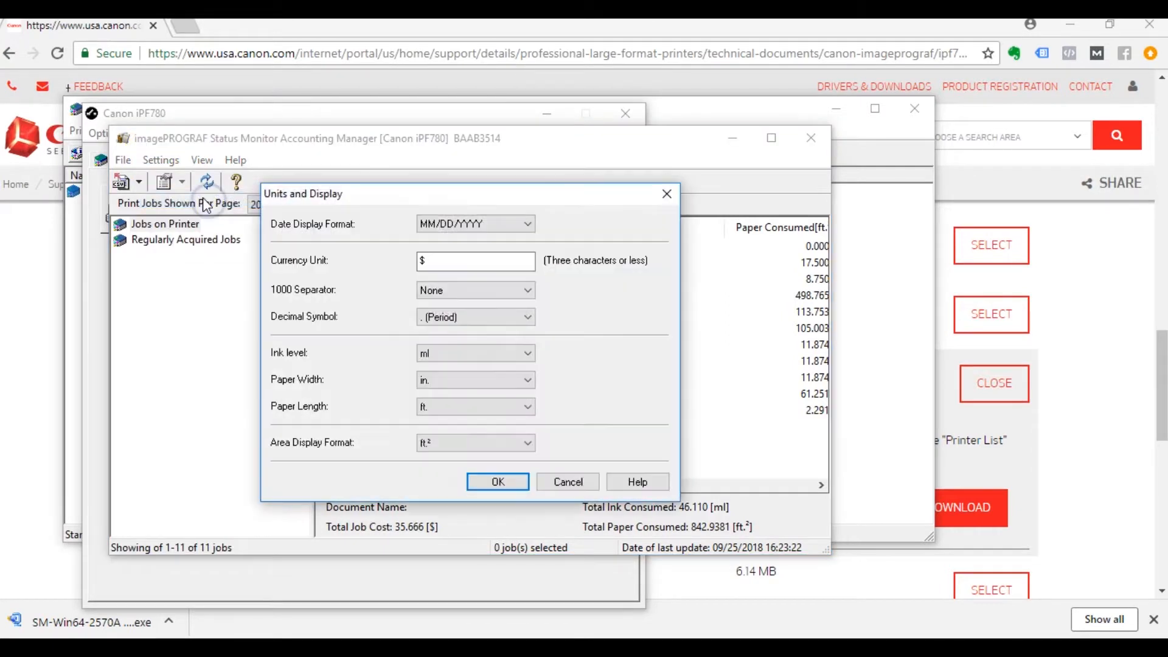
click(555, 481)
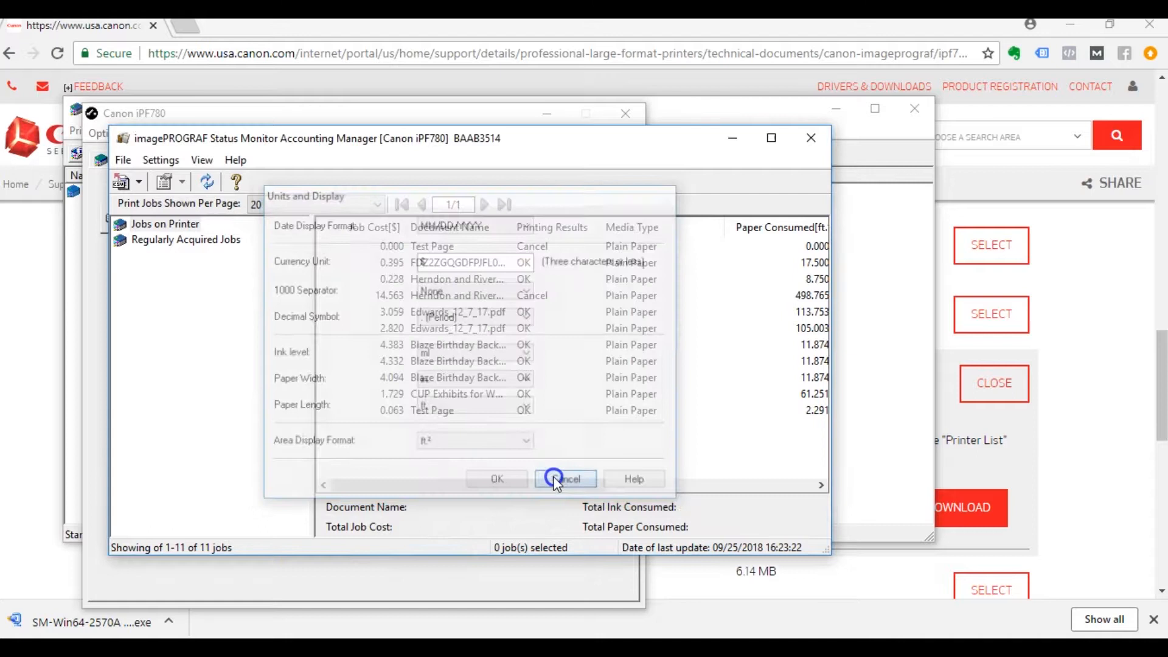
In the Unit Costs settings, use the same price for all ink with a 300 ml tank capacity and a $127 price.
click(162, 160)
click(171, 171)
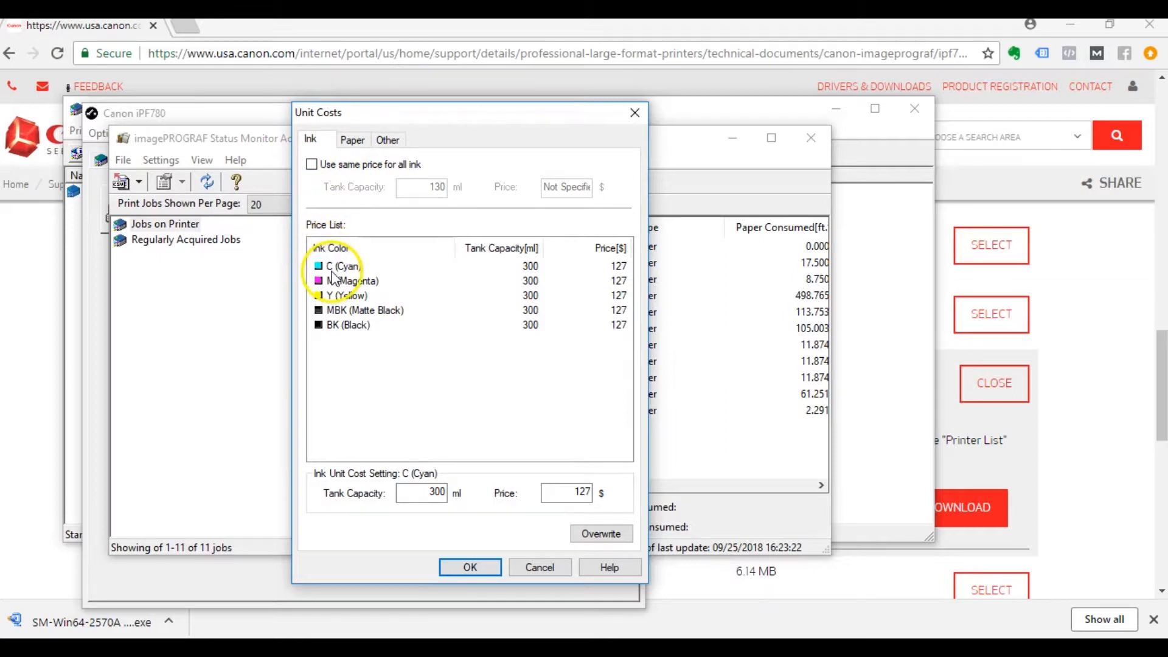
click(312, 165)
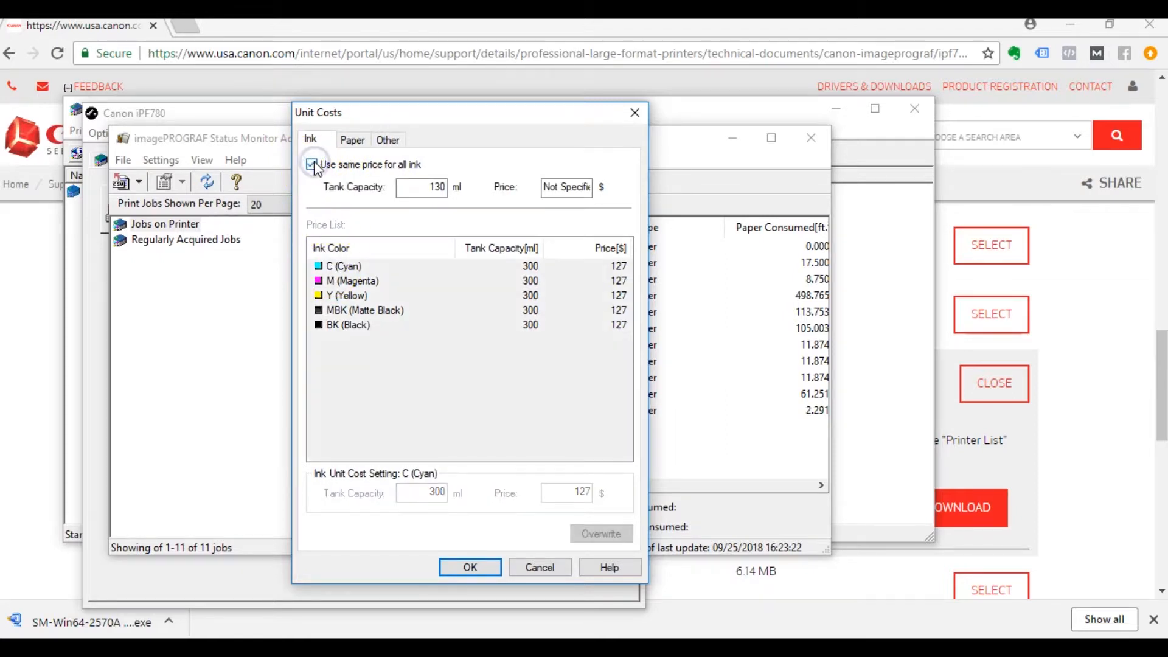
double_click(426, 187)
text(30)
key(Tab)
text(12)
key(Tab)
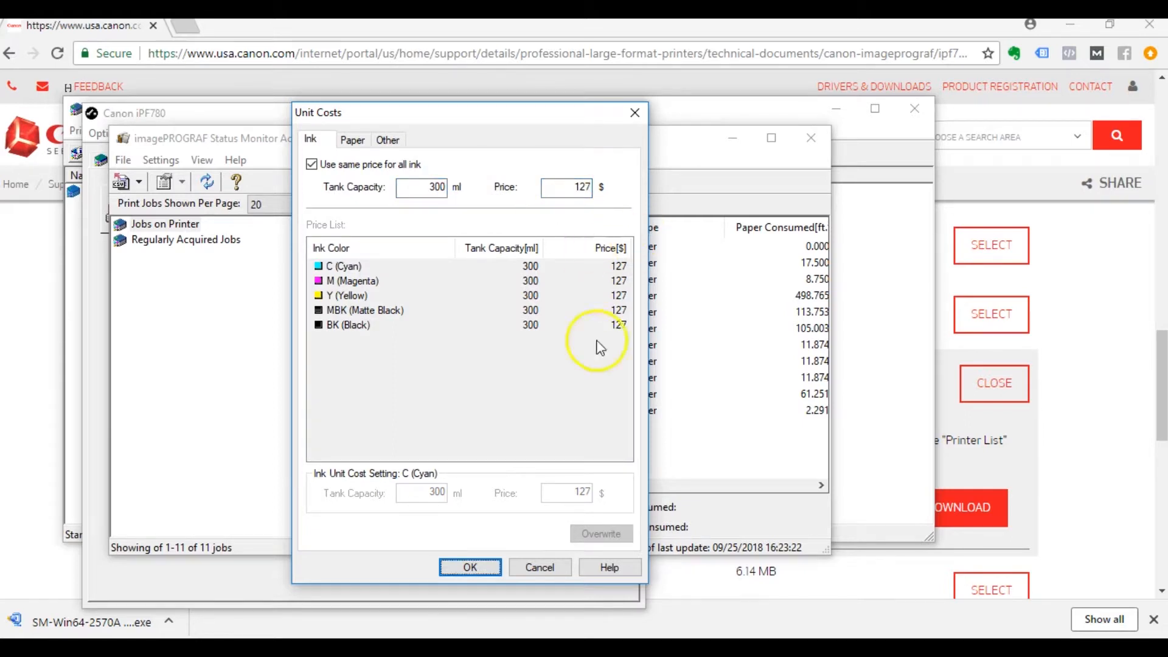
click(477, 567)
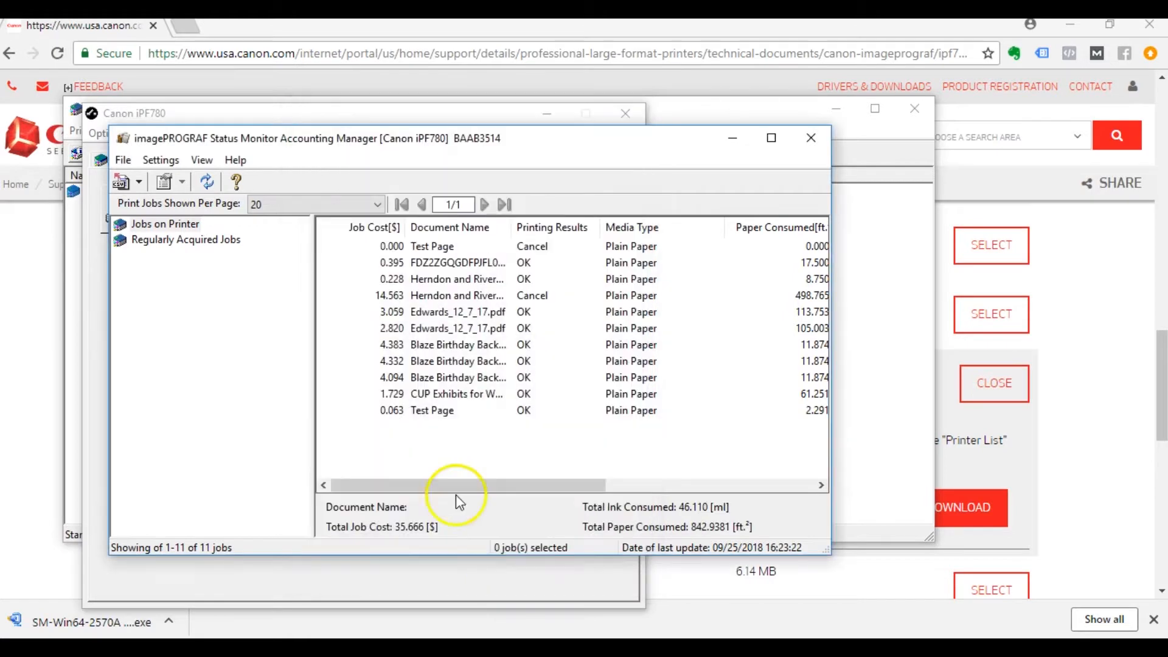
Reopen the Unit Costs settings and turn off the same price for all ink.
click(148, 161)
click(163, 180)
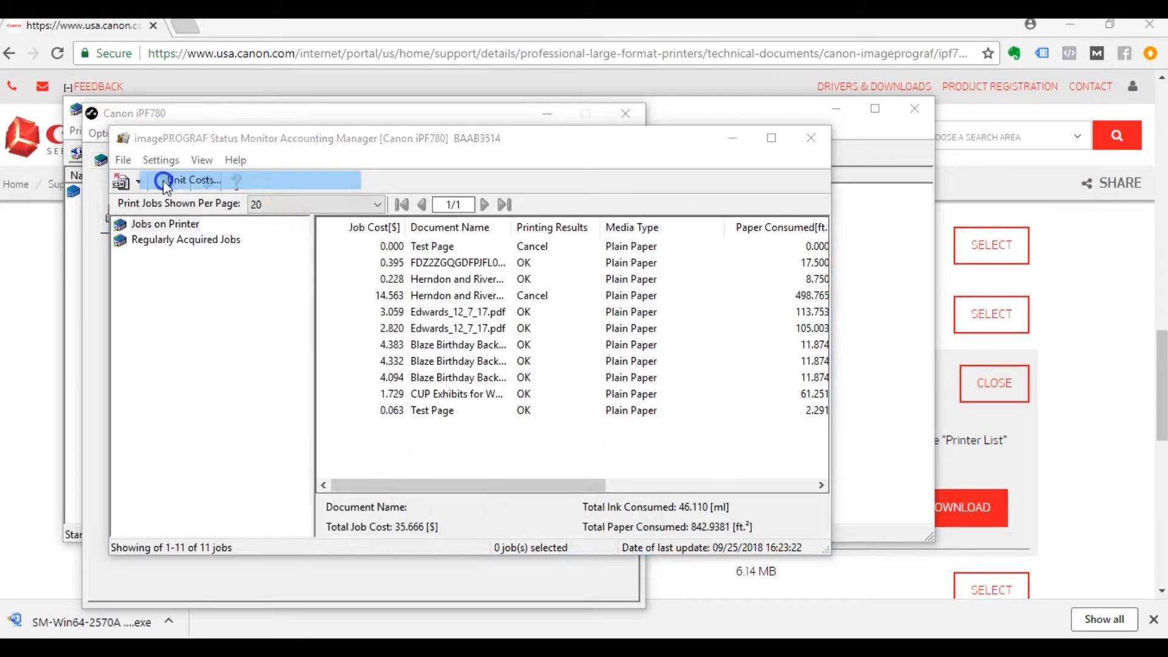
click(321, 168)
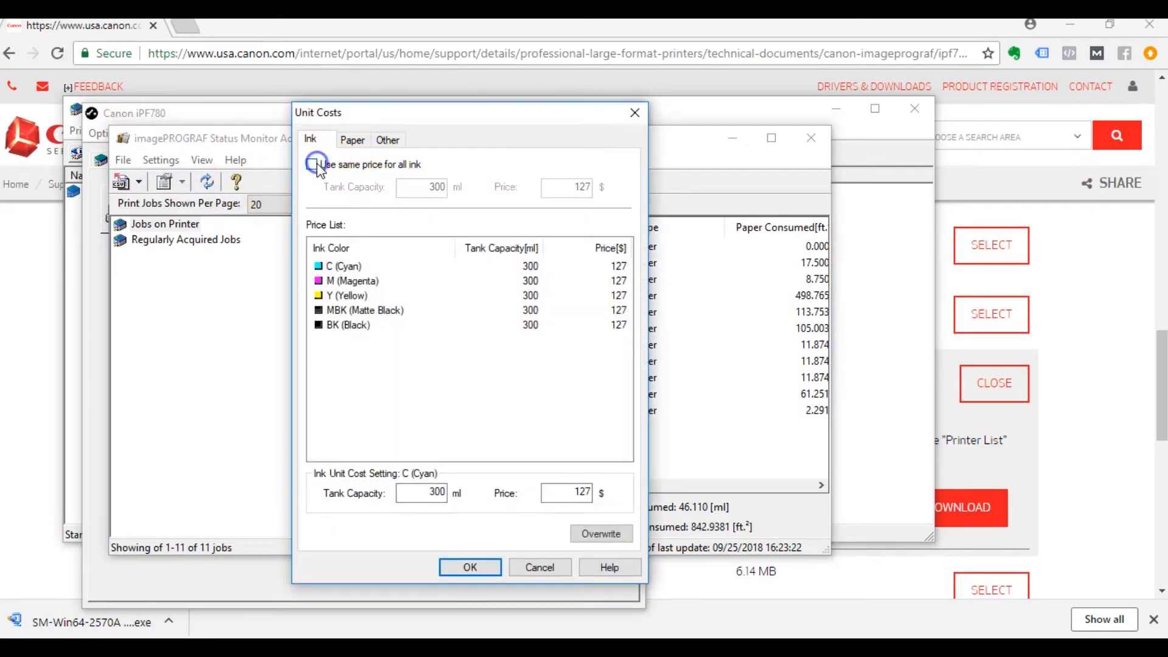
Overwrite the cyan ink's unit cost with a 130 ml tank capacity and a $70 price.
click(338, 266)
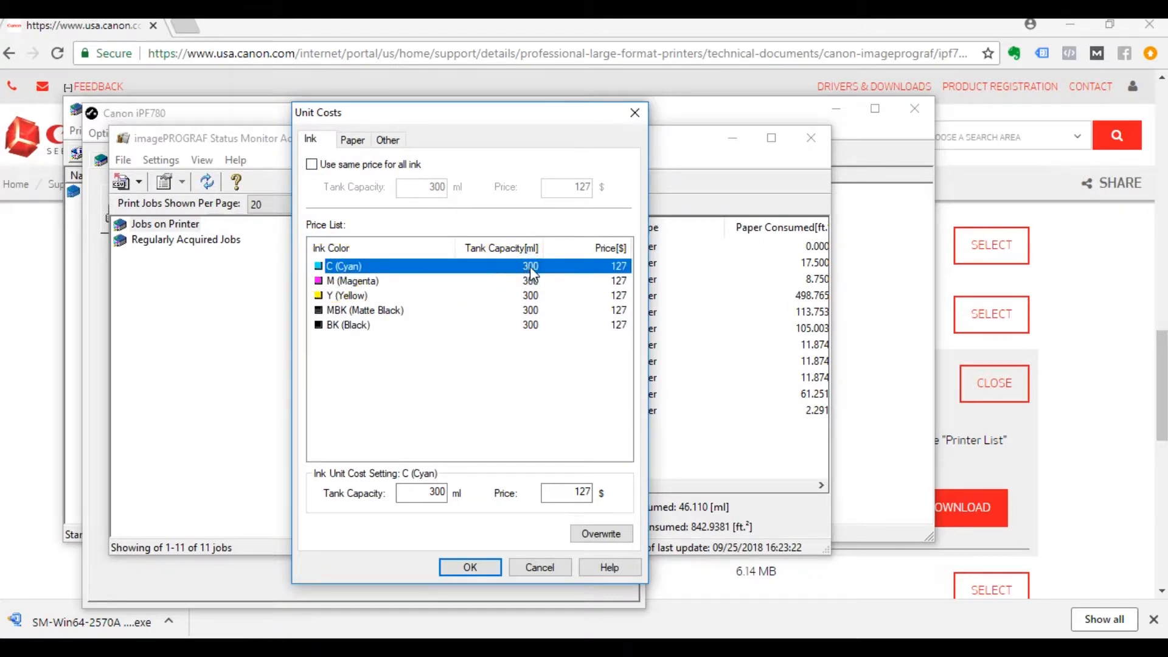
drag(426, 493, 502, 488)
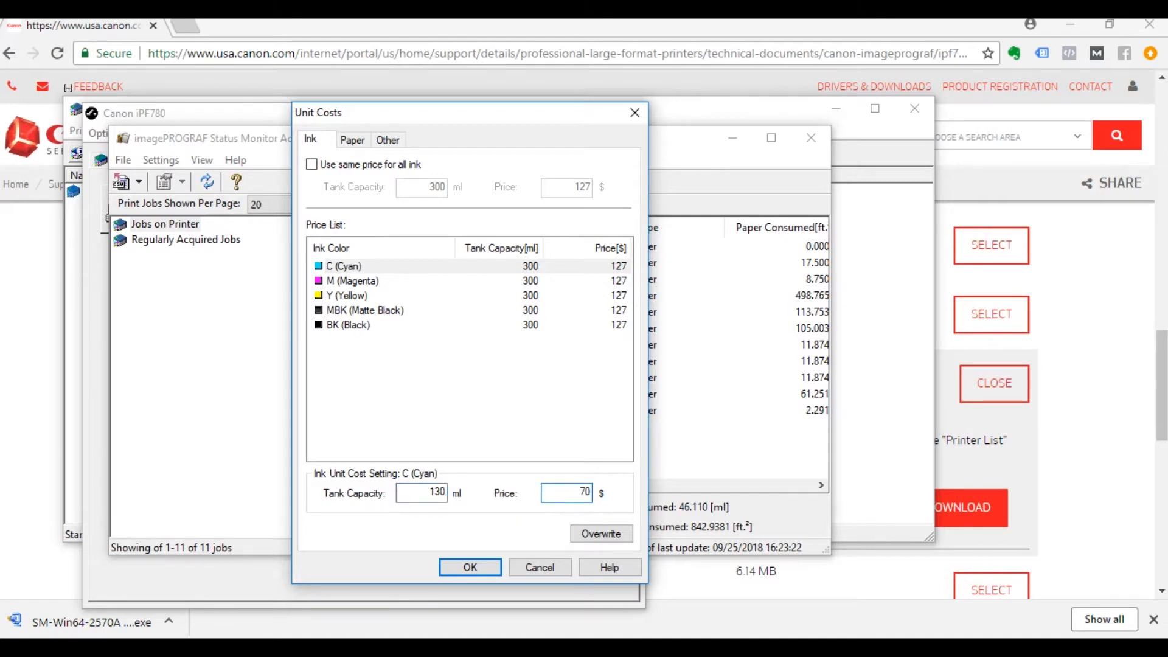
click(584, 534)
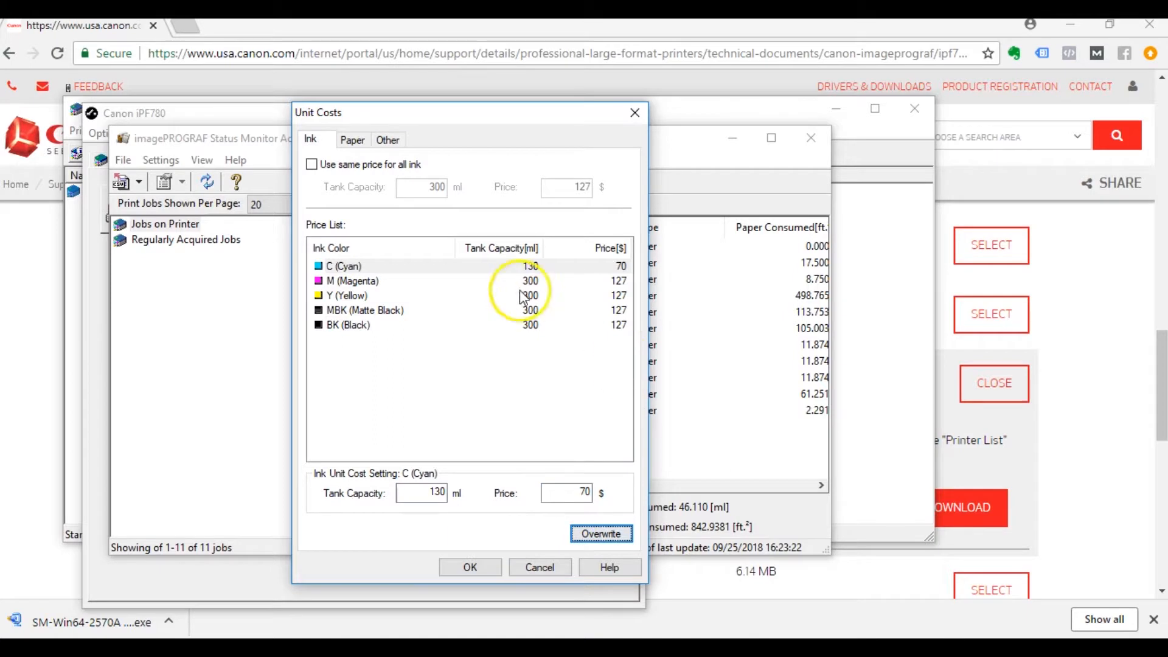
Overwrite the magenta ink's unit cost with a 130 ml tank capacity and a $70 price, and apply the unit costs.
click(493, 281)
double_click(433, 492)
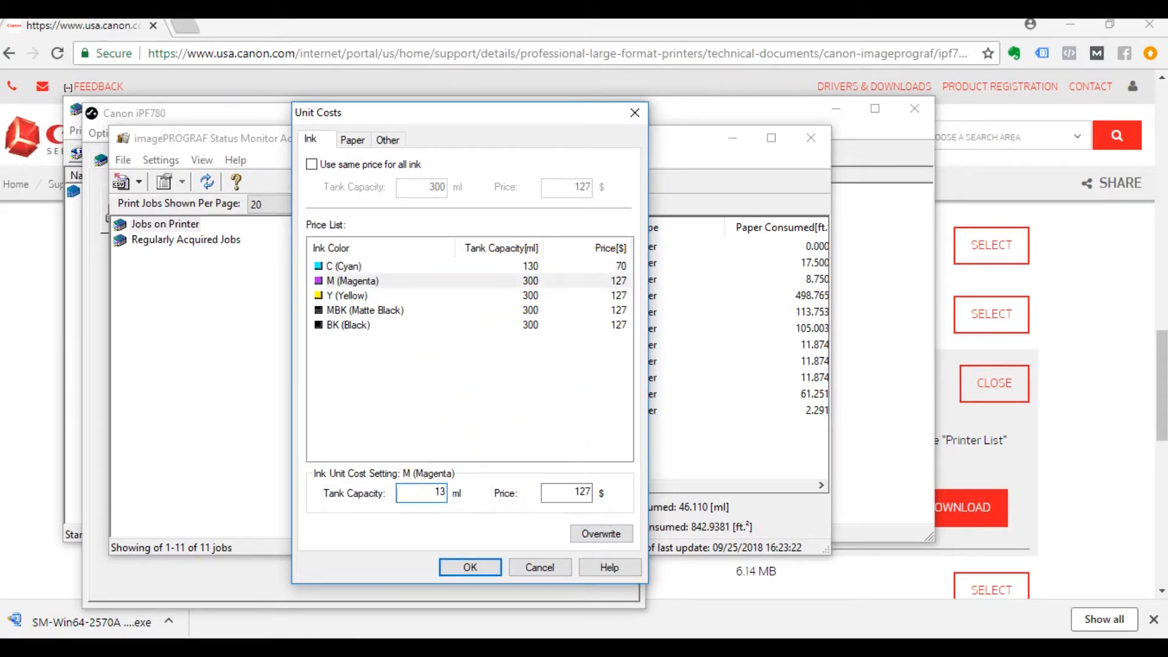
text(130)
key(Tab)
text(70)
click(600, 534)
click(481, 568)
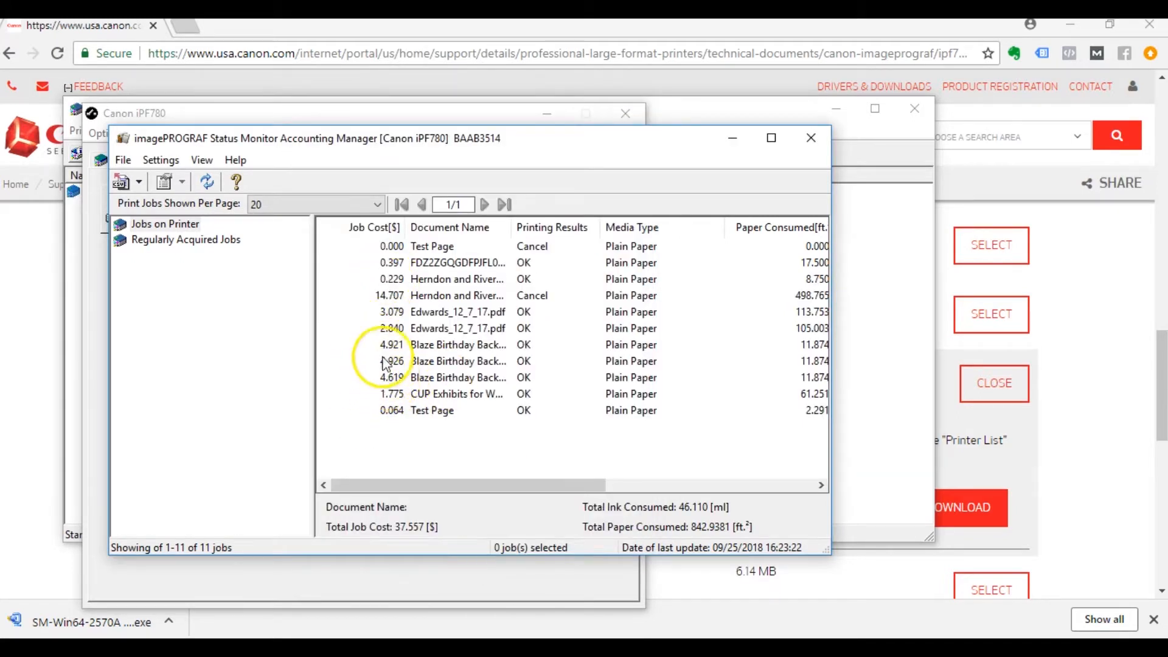
click(152, 162)
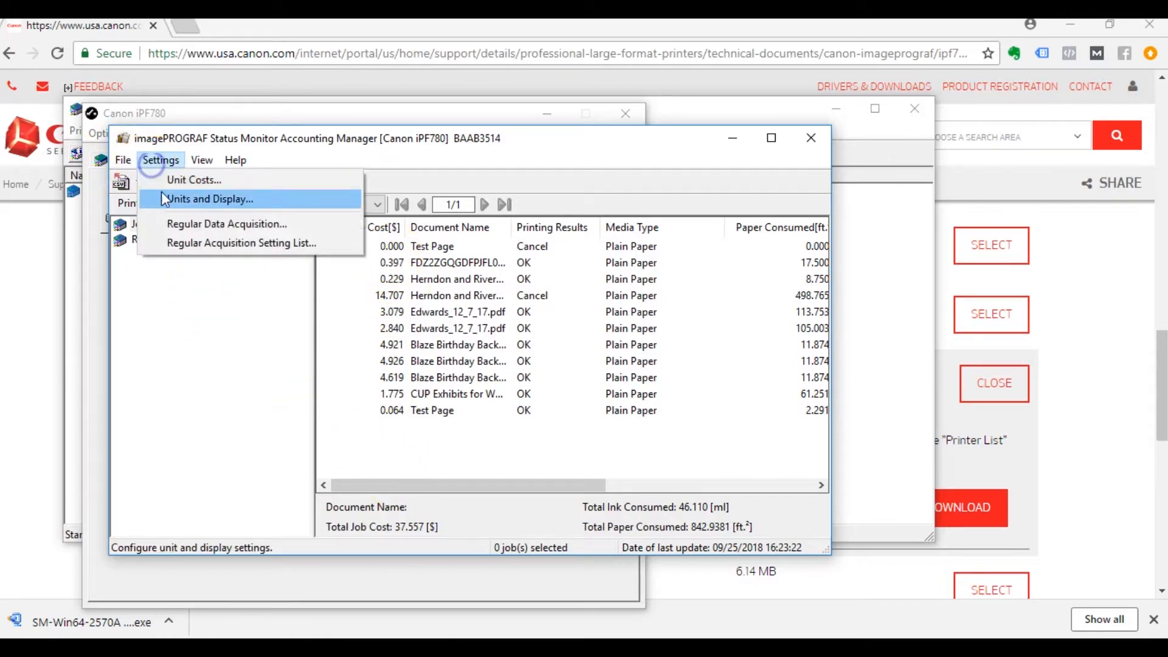
click(166, 198)
click(666, 190)
Reopen the Unit Costs settings and set the cyan ink to a 300 ml tank capacity and a $127 price.
click(152, 160)
click(173, 175)
click(529, 268)
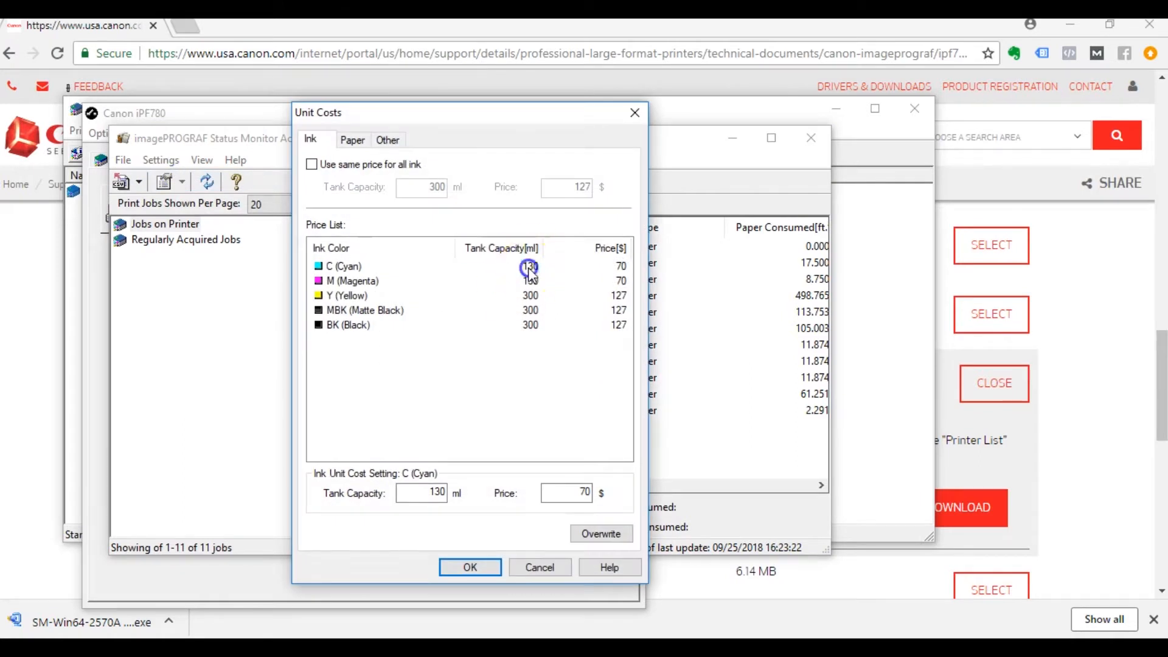
double_click(409, 490)
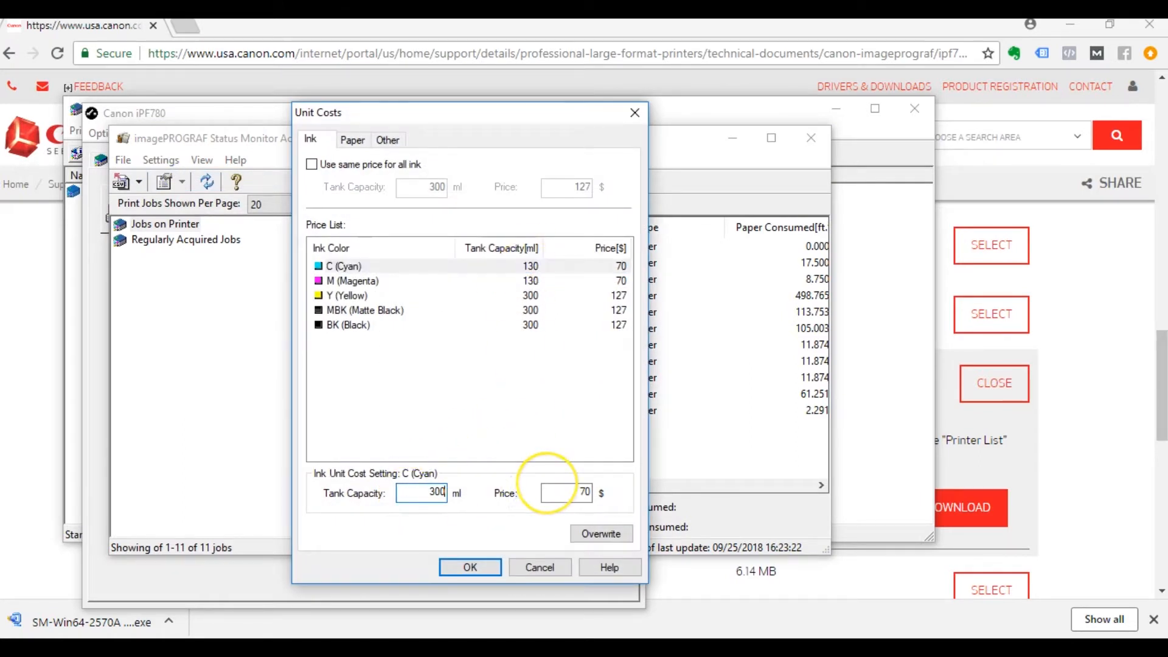
double_click(551, 490)
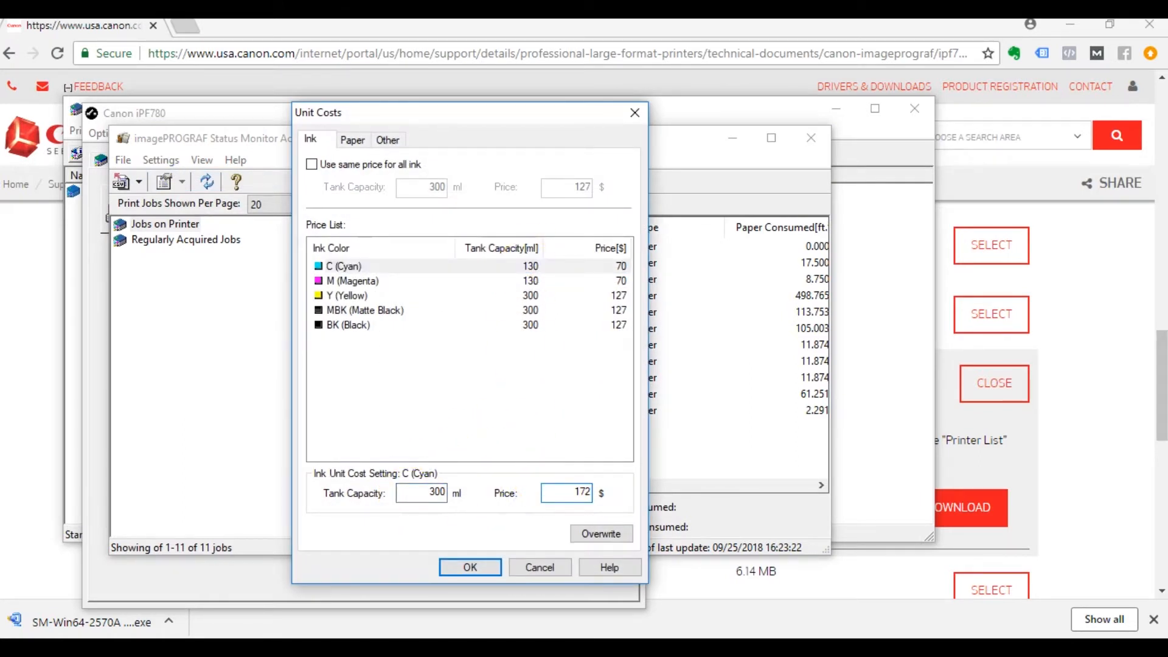
text(127)
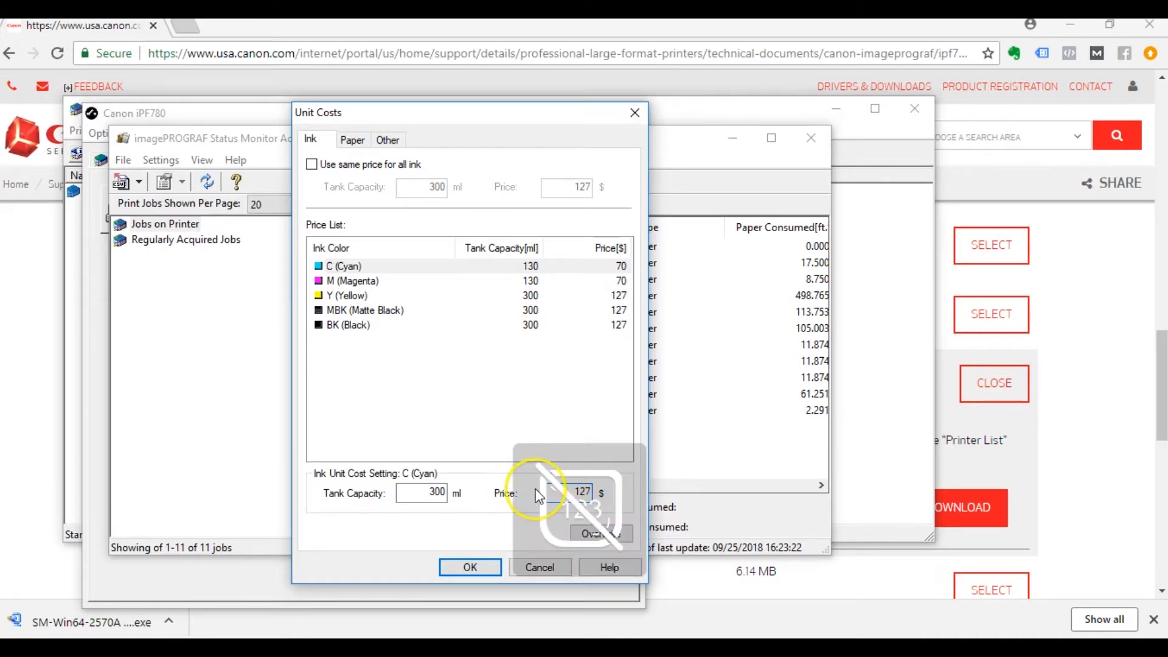
click(590, 533)
Set the magenta ink's tank capacity to 300 ml and its price to $127 in the ink price list.
click(524, 281)
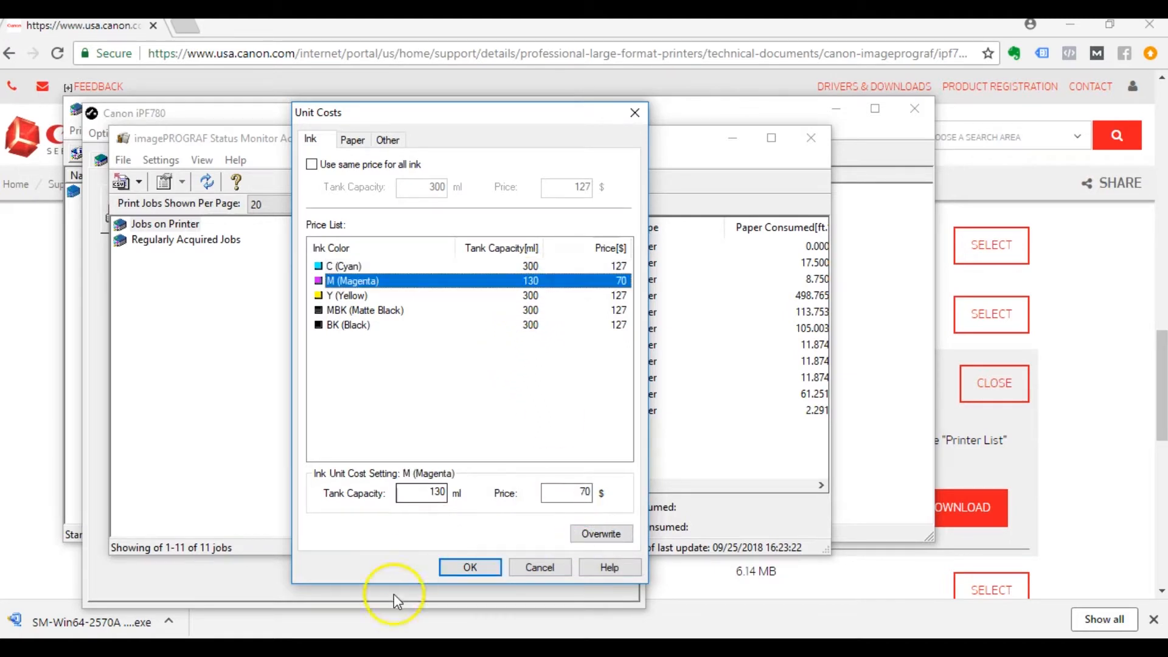
double_click(407, 492)
text(300)
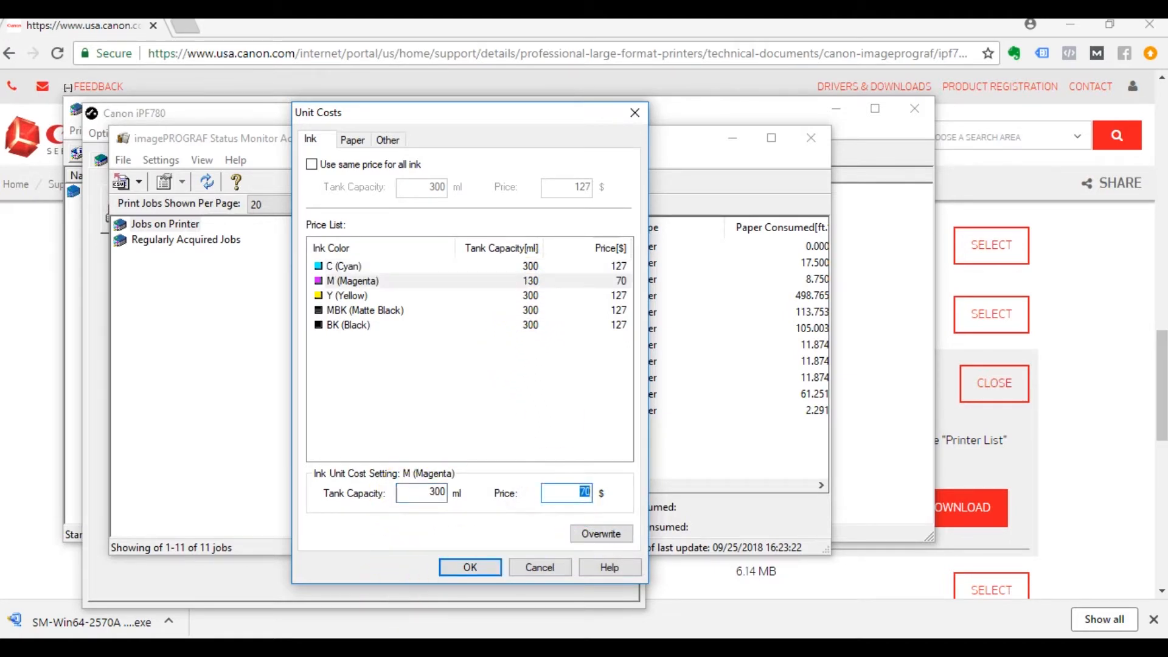
click(605, 534)
click(595, 533)
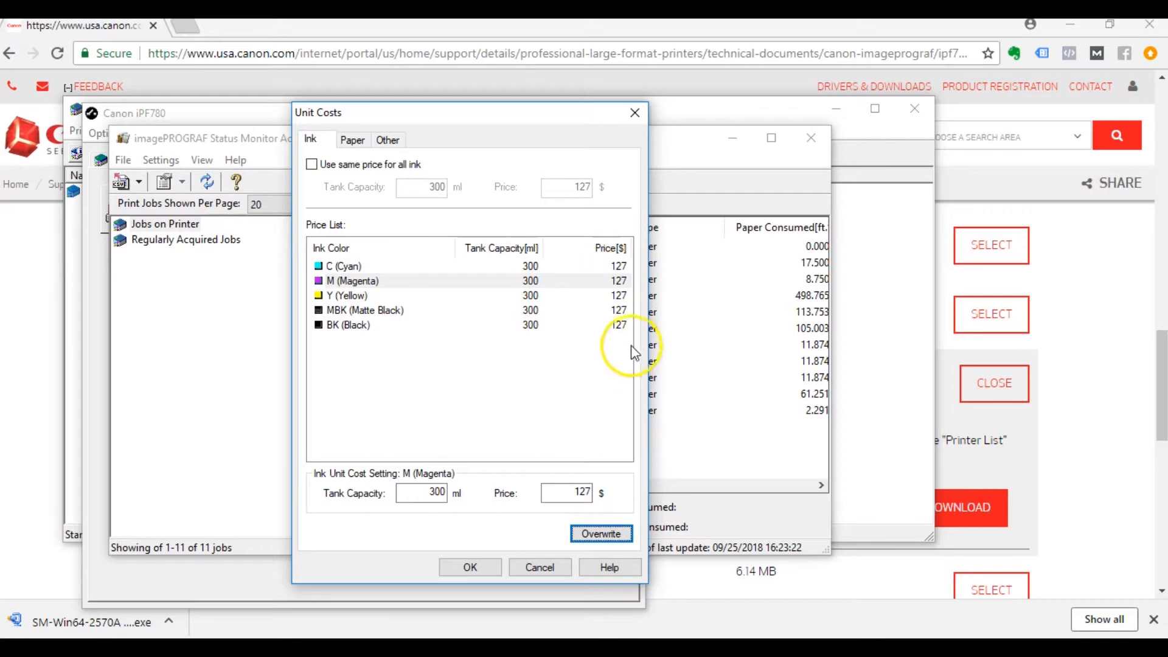
Add Canon Satin Photo Paper 170gsm to the paper price list at 24 in. wide, 100 ft. long and $89, and apply the unit costs.
click(355, 143)
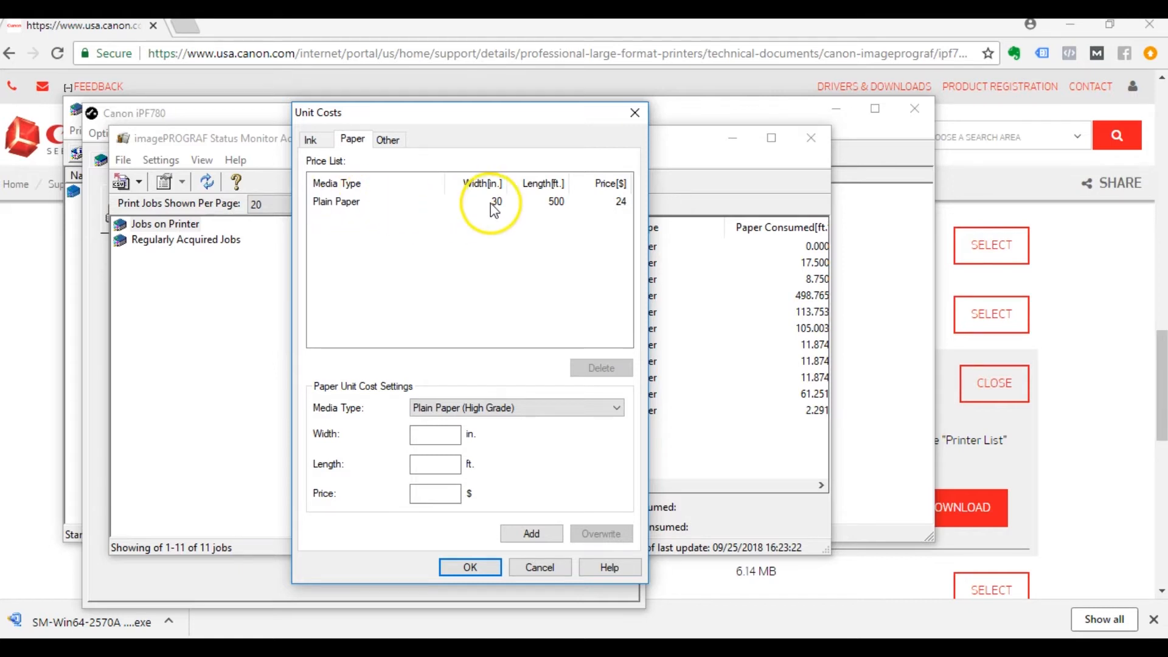
click(460, 409)
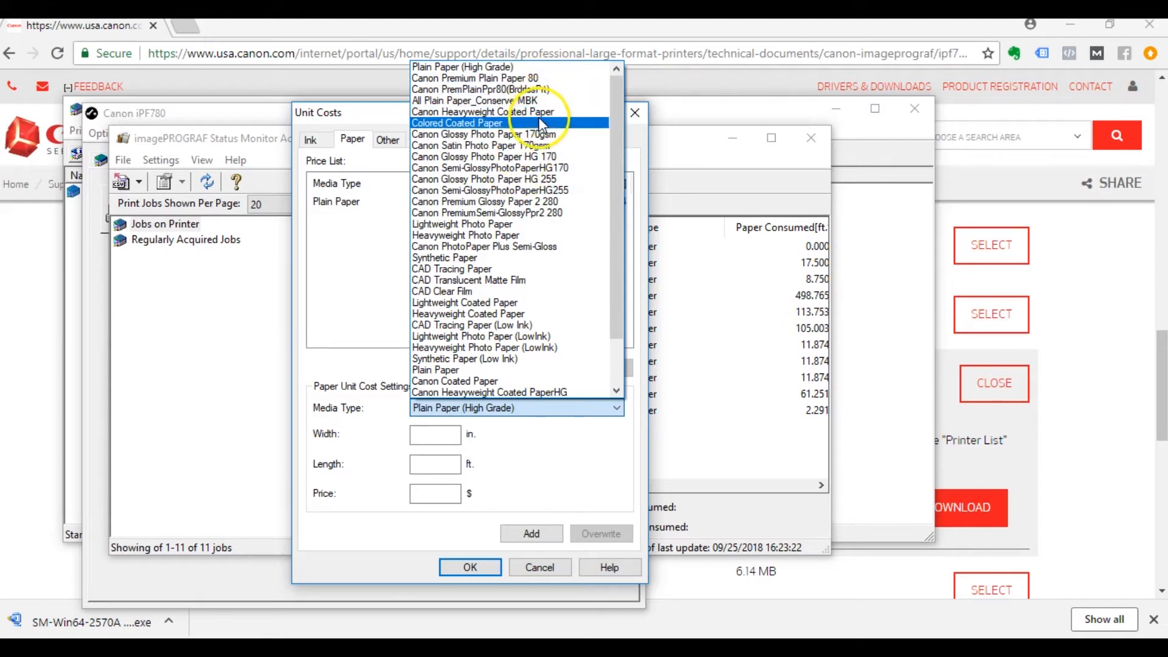
scroll(539, 188, down, 2)
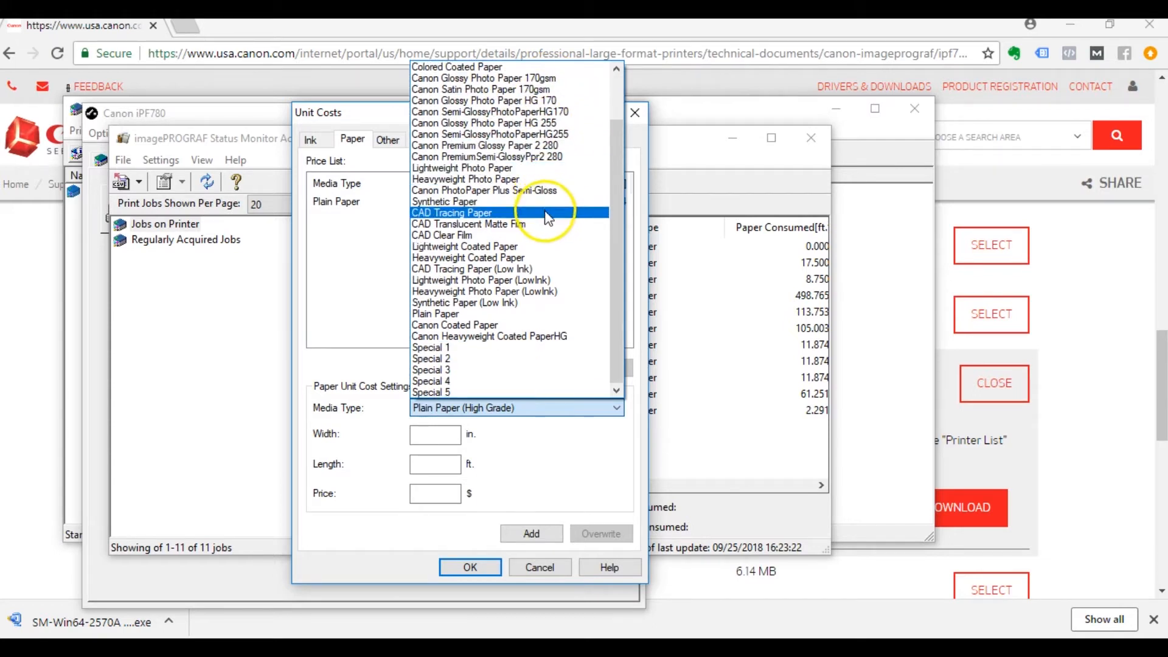
scroll(547, 218, up, 2)
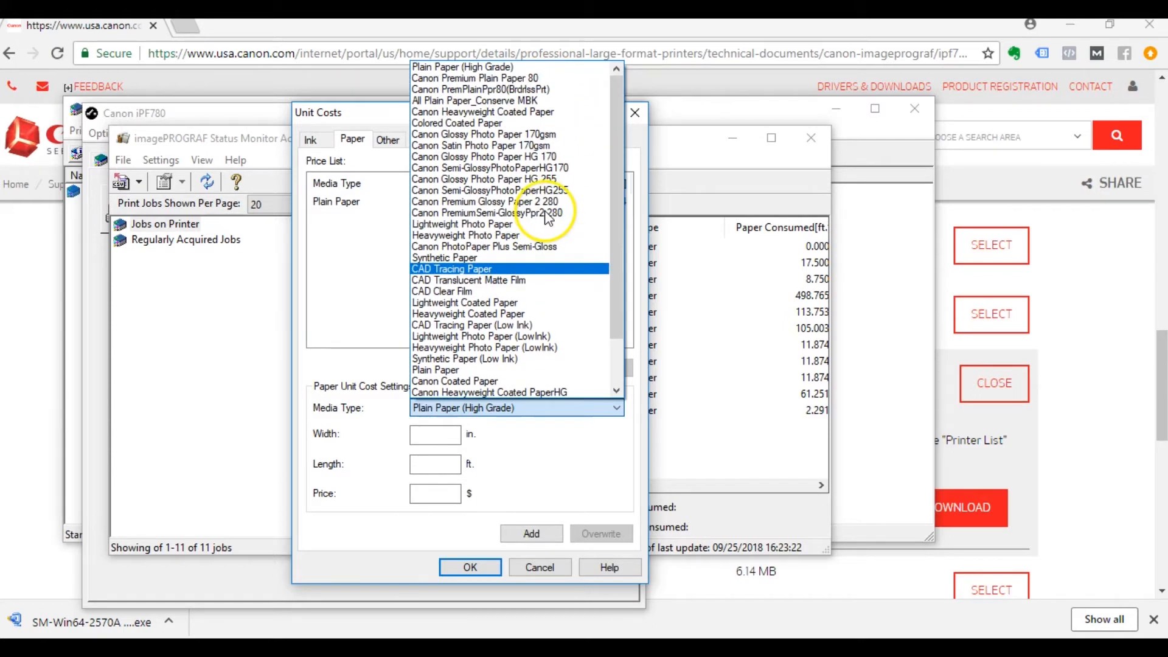
click(494, 154)
click(439, 439)
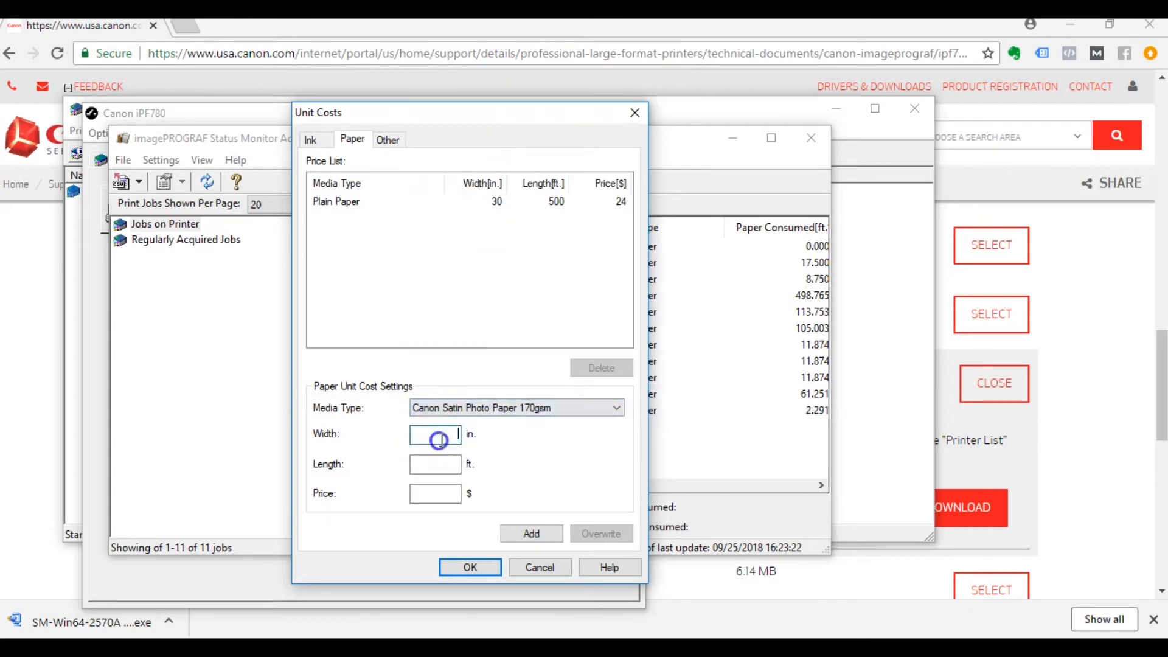
text(24)
key(Tab)
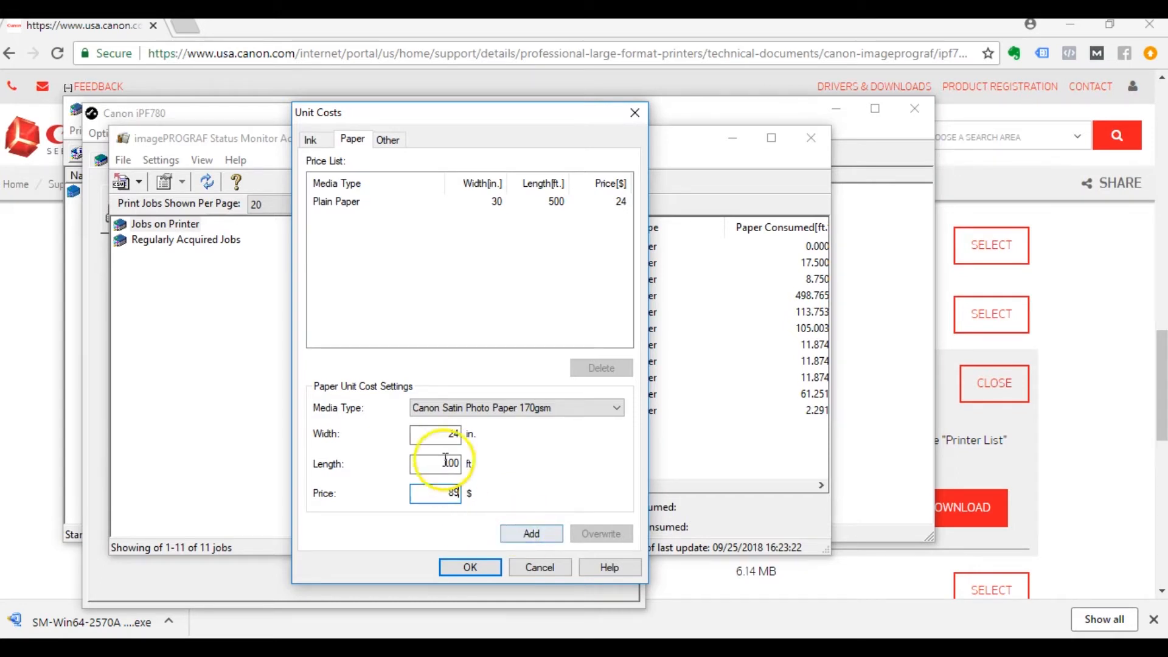
click(516, 536)
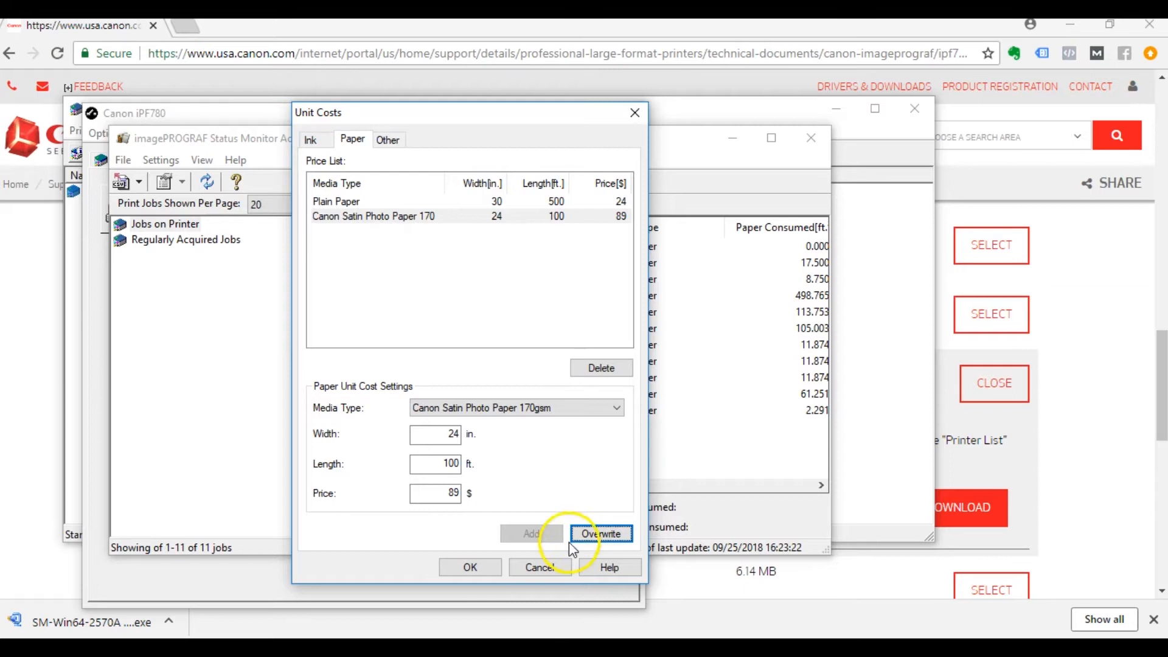
click(464, 566)
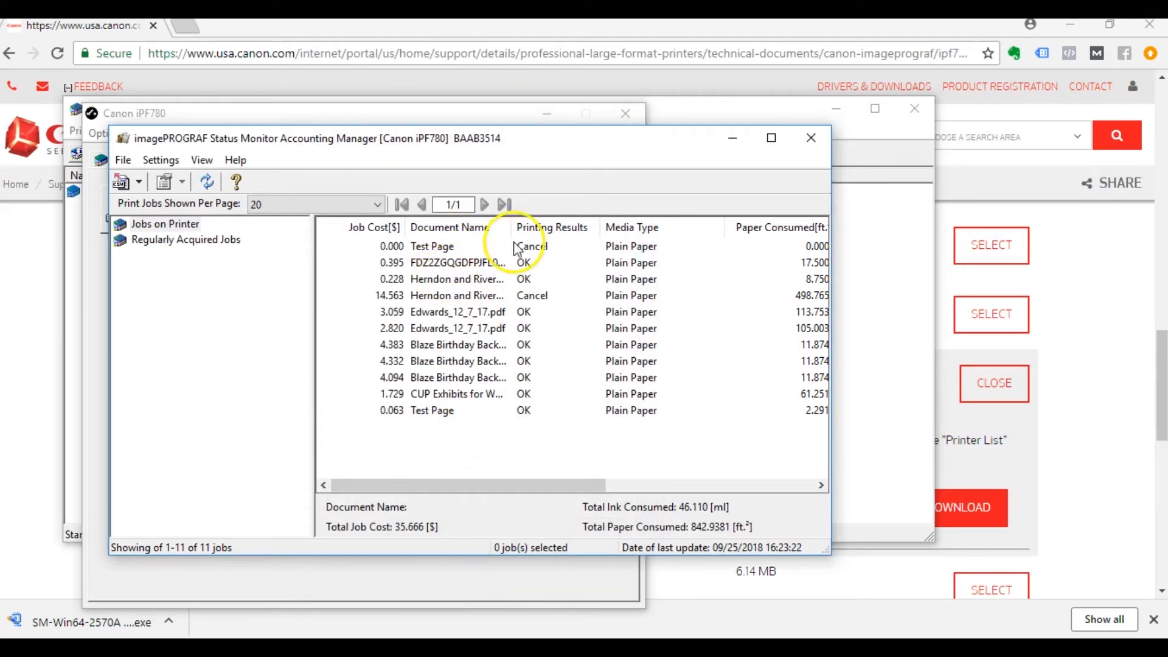
Select all the jobs on the printer to review their total cost, ink consumption and paper consumption.
click(163, 226)
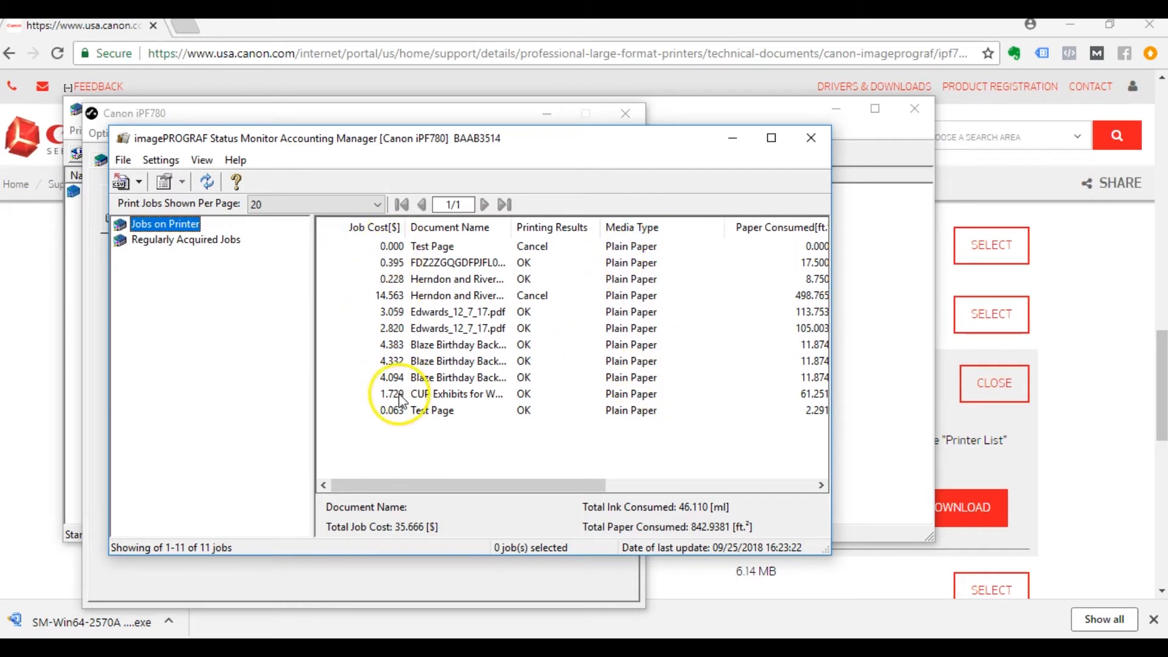
mouse_move(412, 487)
mouse_down()
mouse_move(537, 487)
mouse_move(417, 488)
mouse_up()
click(392, 246)
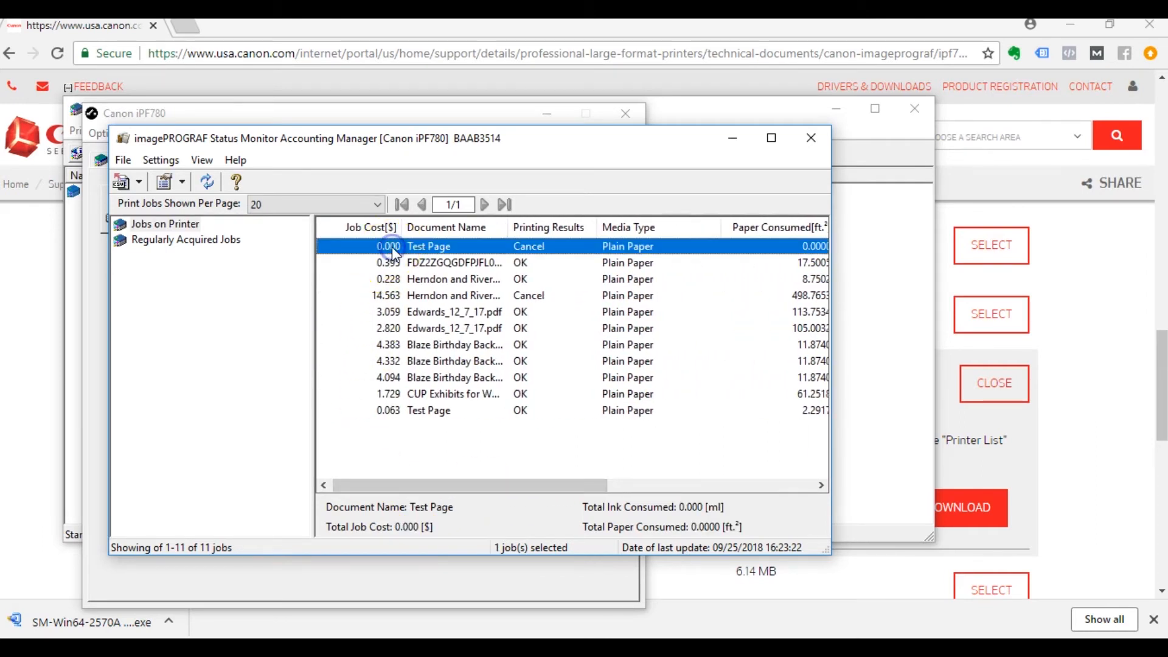
key(ctrl+a)
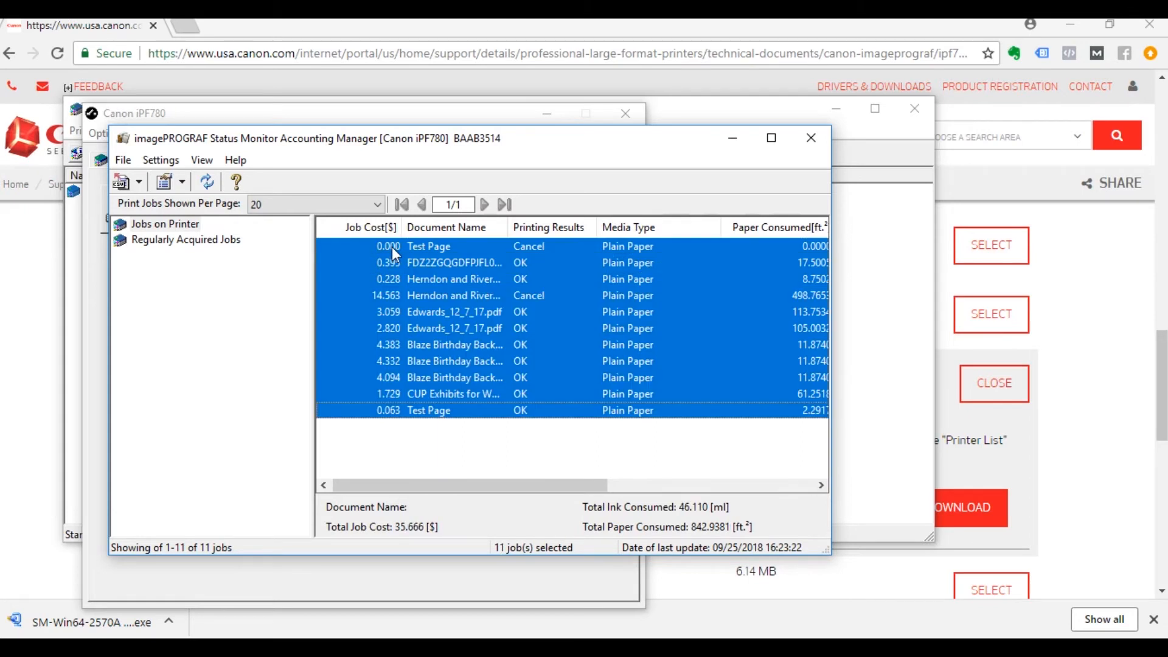
click(392, 247)
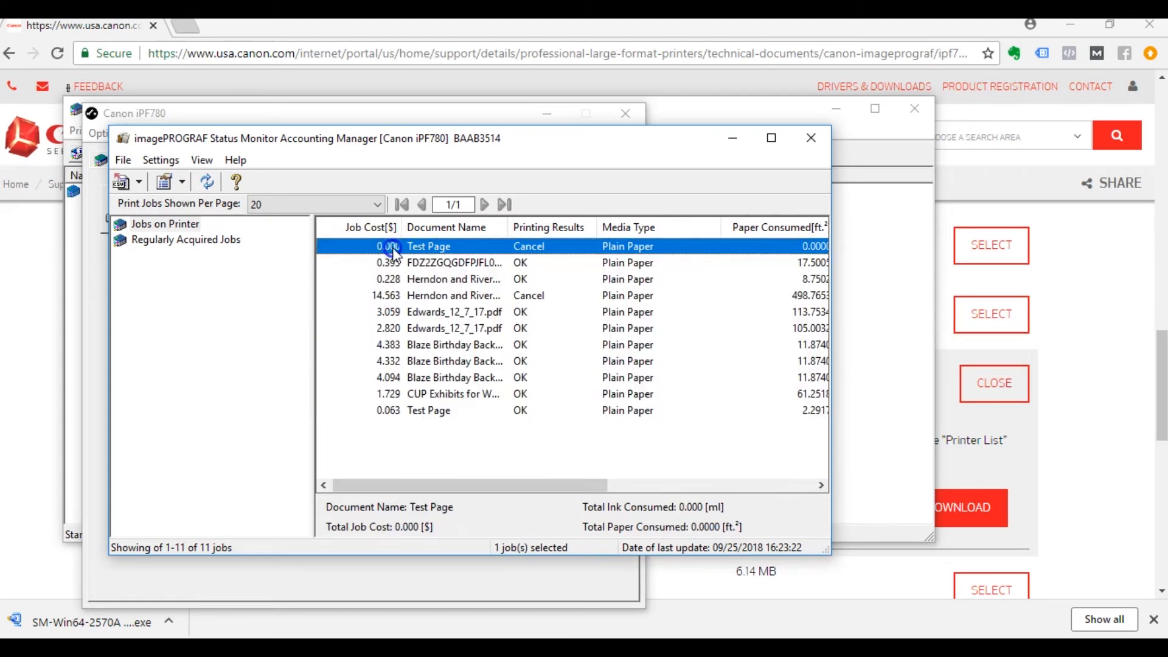
key(ctrl+a)
click(392, 247)
drag(396, 255, 428, 337)
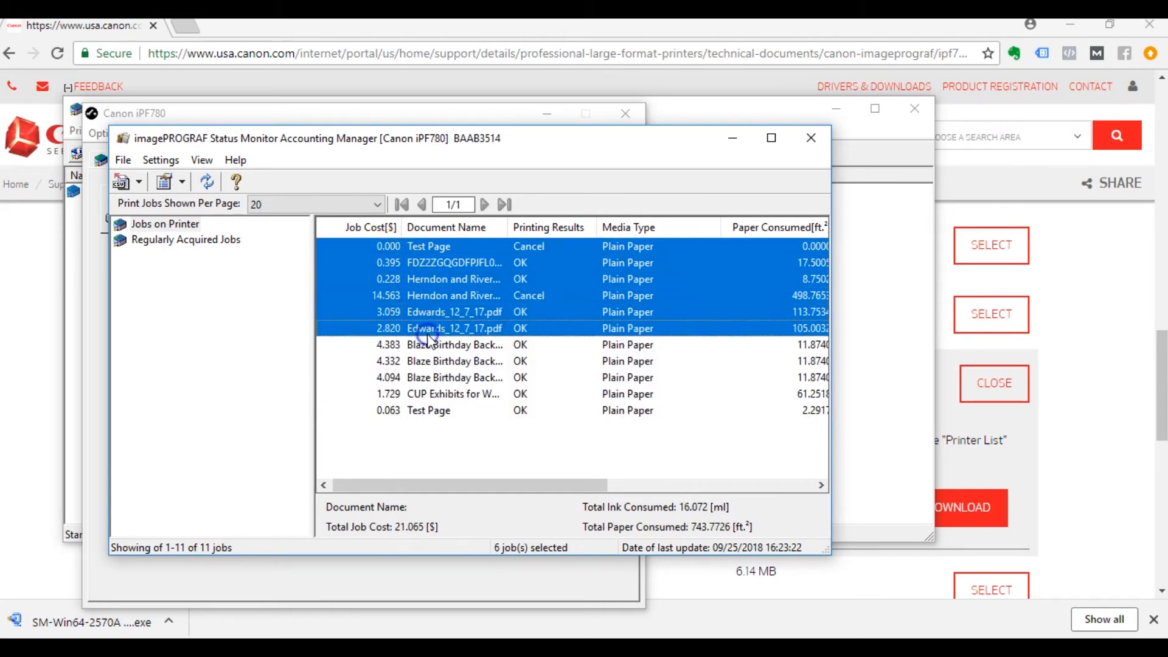
click(354, 415)
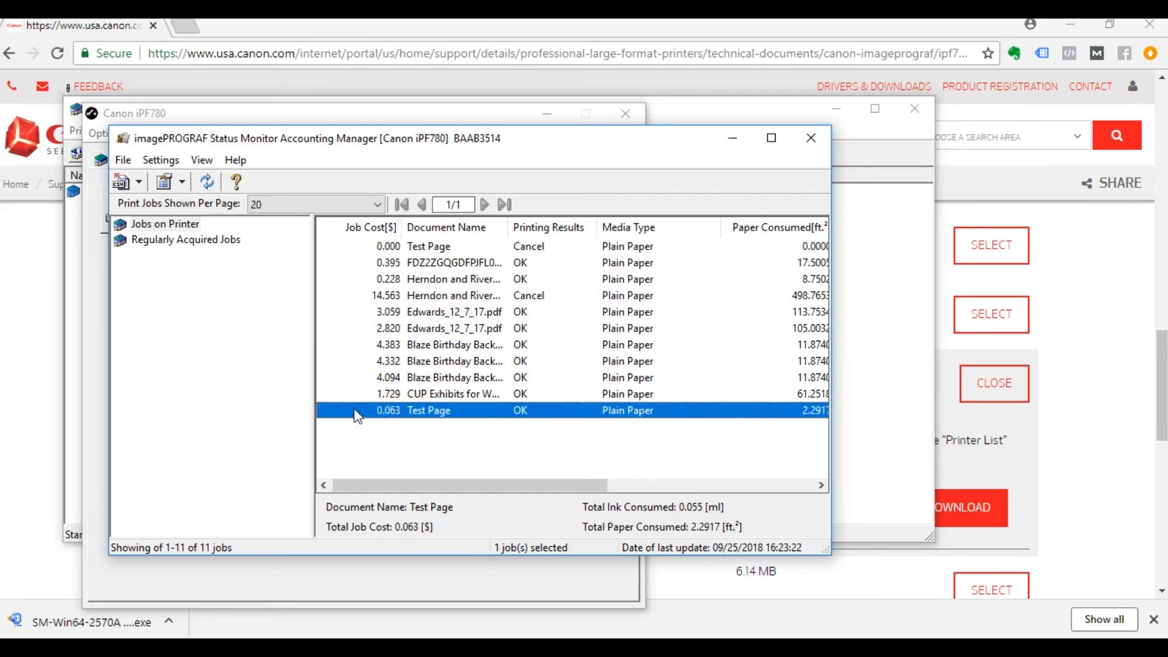
shift+click(374, 252)
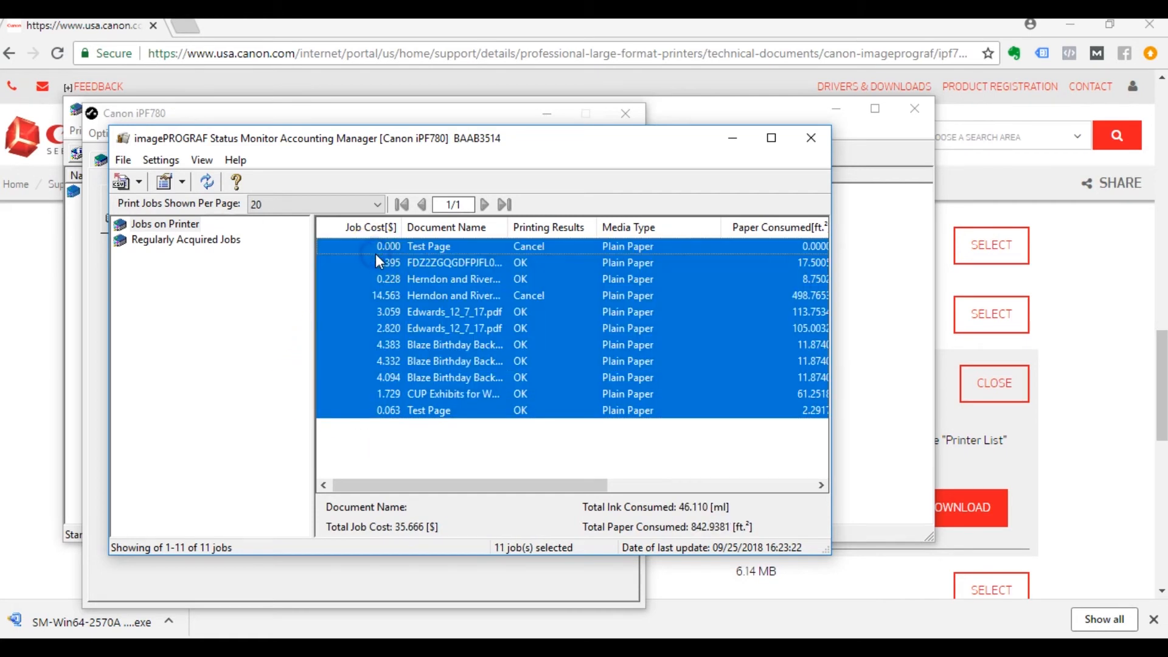
Open the CSV export of the selected print jobs, cancel it without saving, and clear the job selection.
click(127, 180)
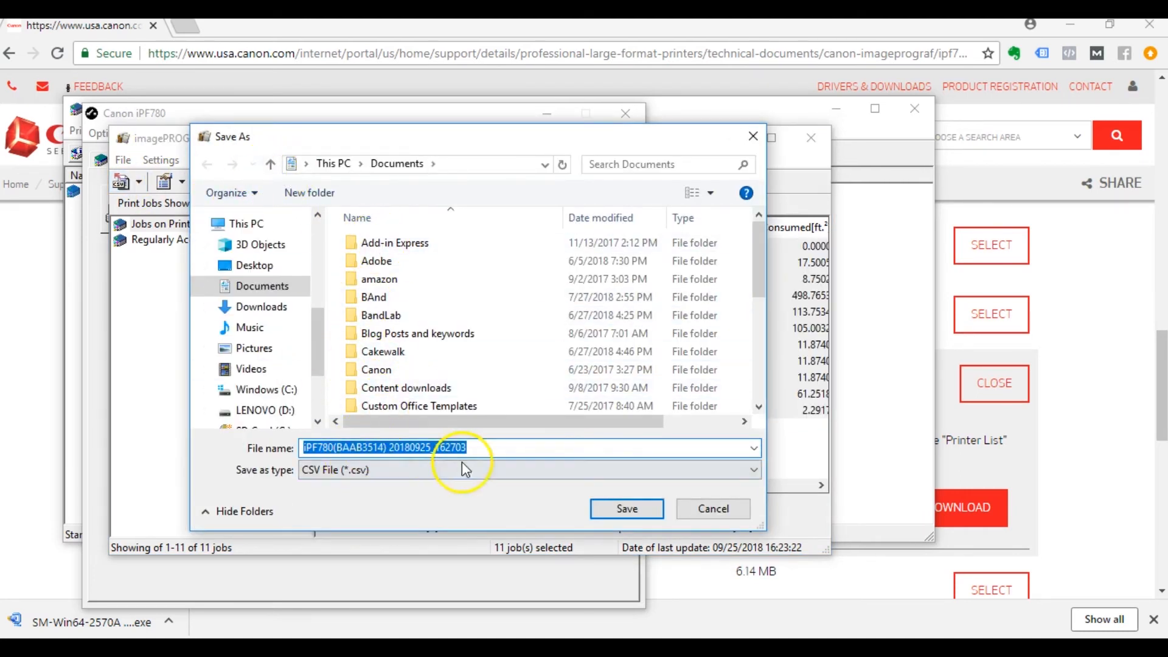
click(694, 510)
click(275, 385)
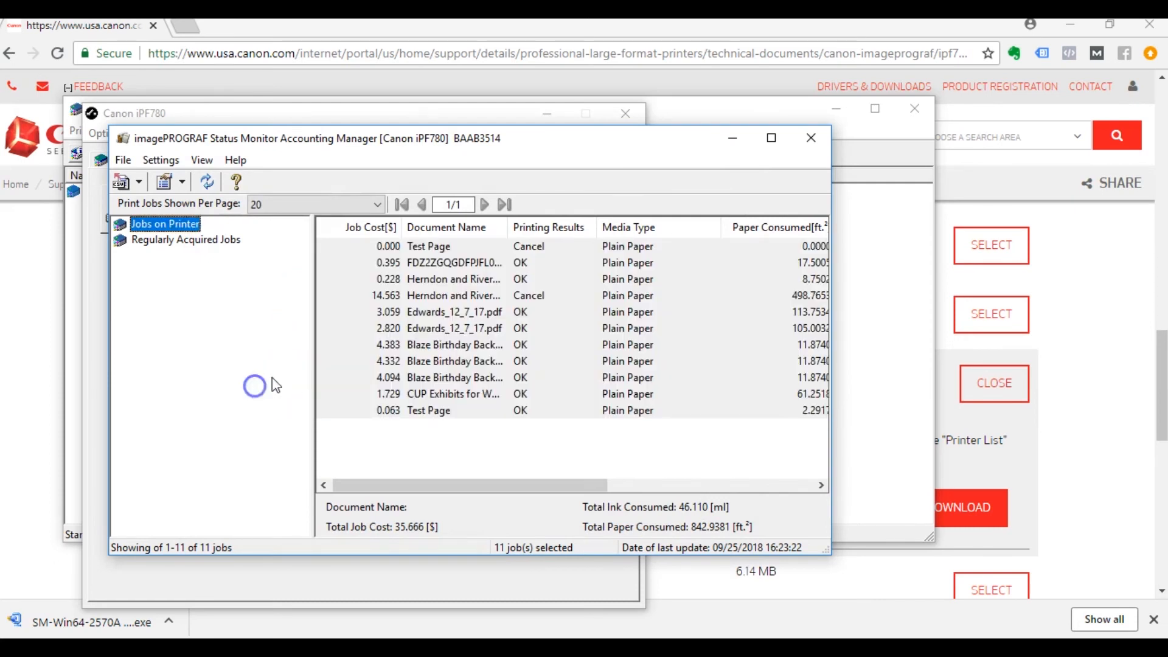
click(463, 426)
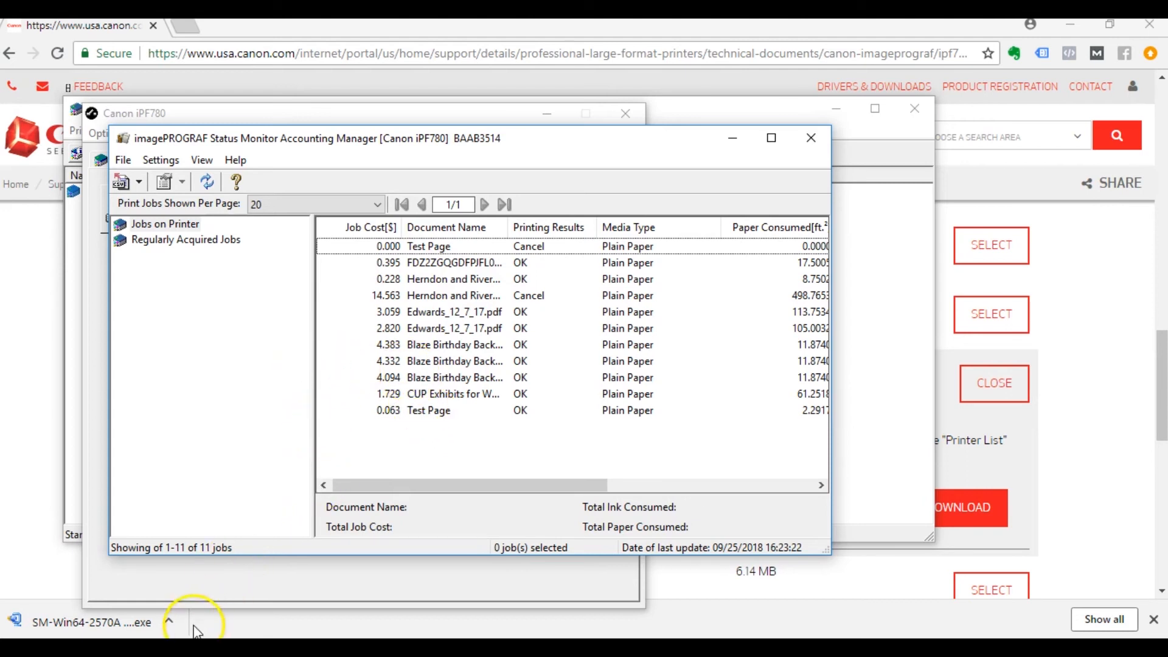
Close the Accounting Manager, the Canon iPF780 status window with End monitoring, and the Printer List, and dismiss the browser's download bar.
click(810, 138)
click(625, 114)
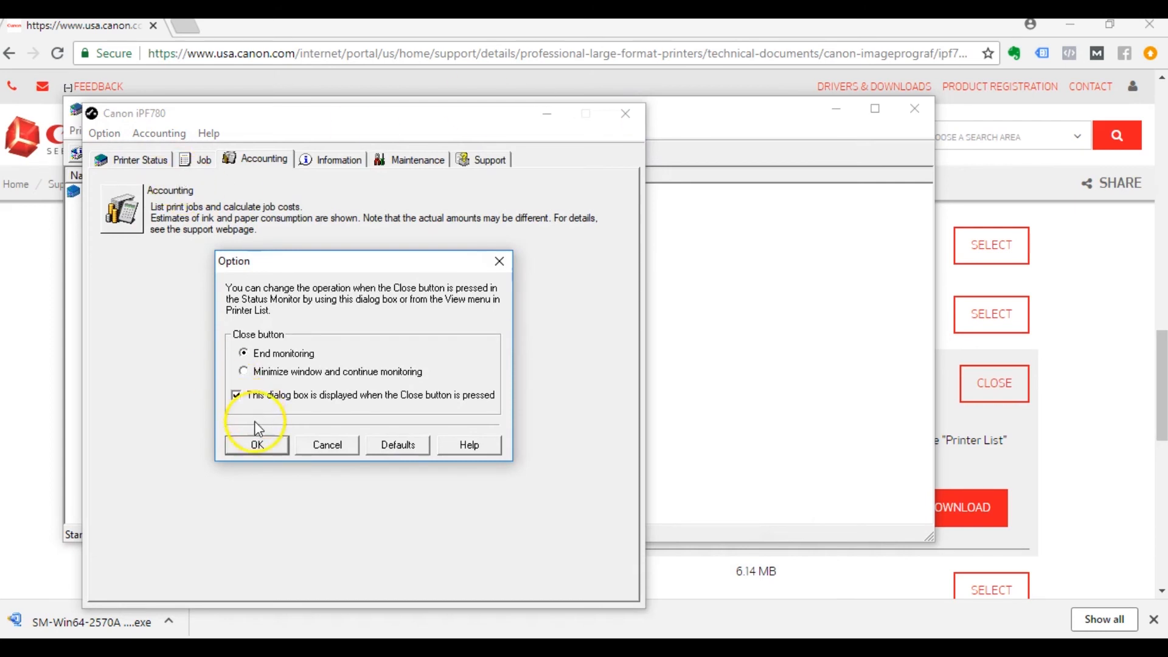
click(256, 443)
click(625, 113)
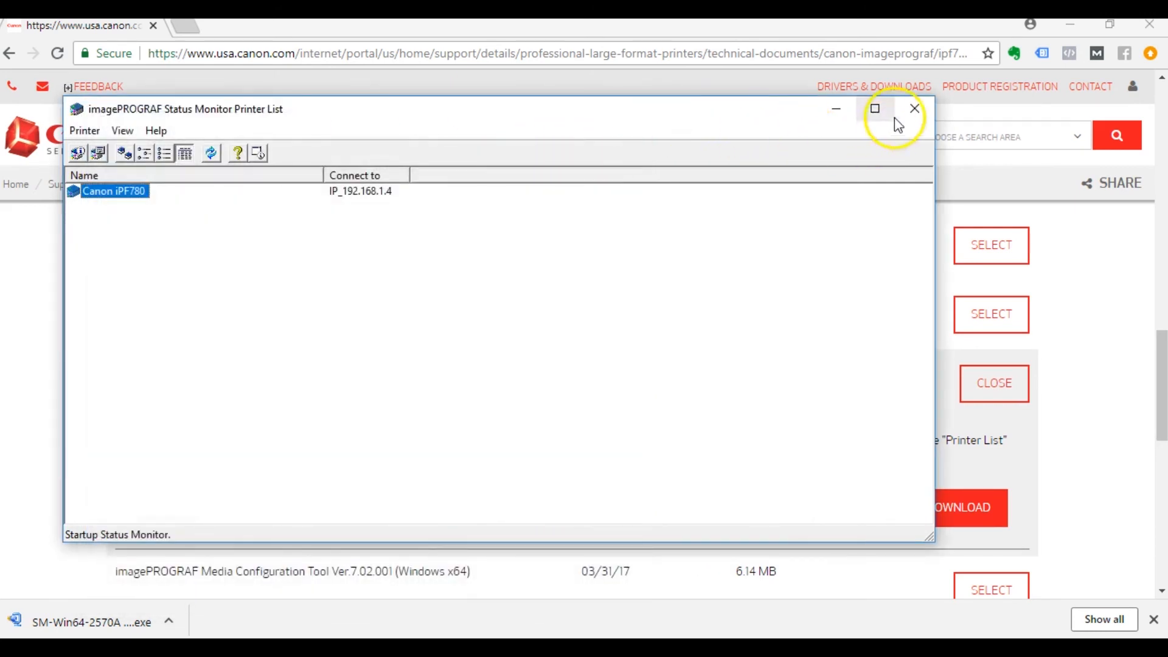
click(906, 116)
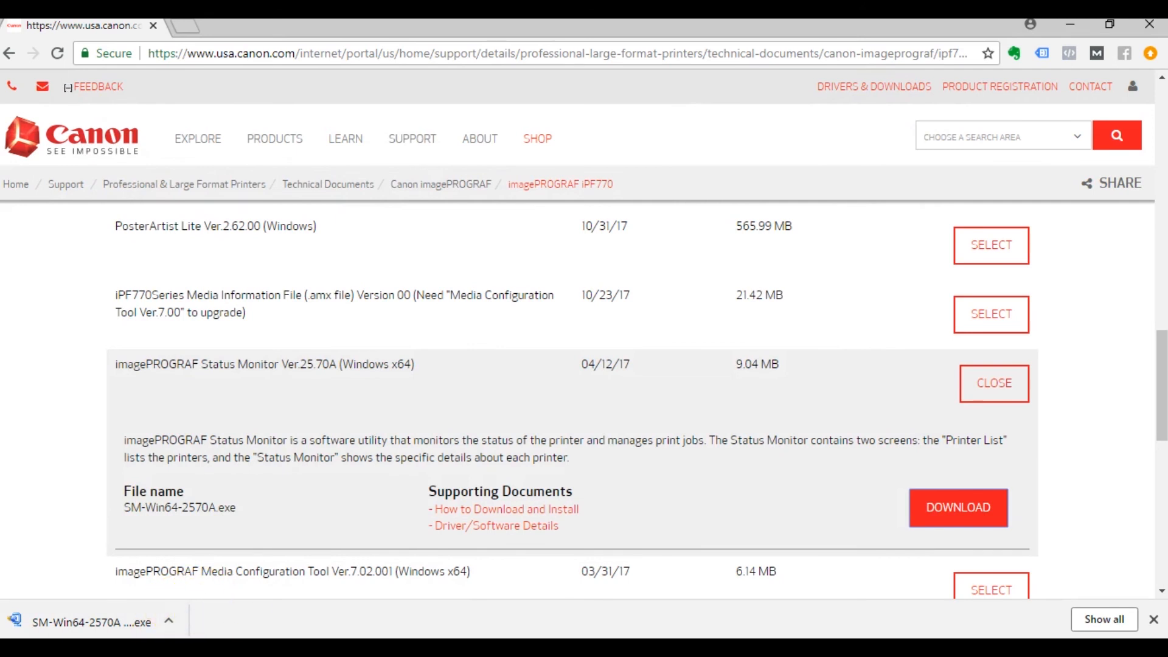
click(1154, 620)
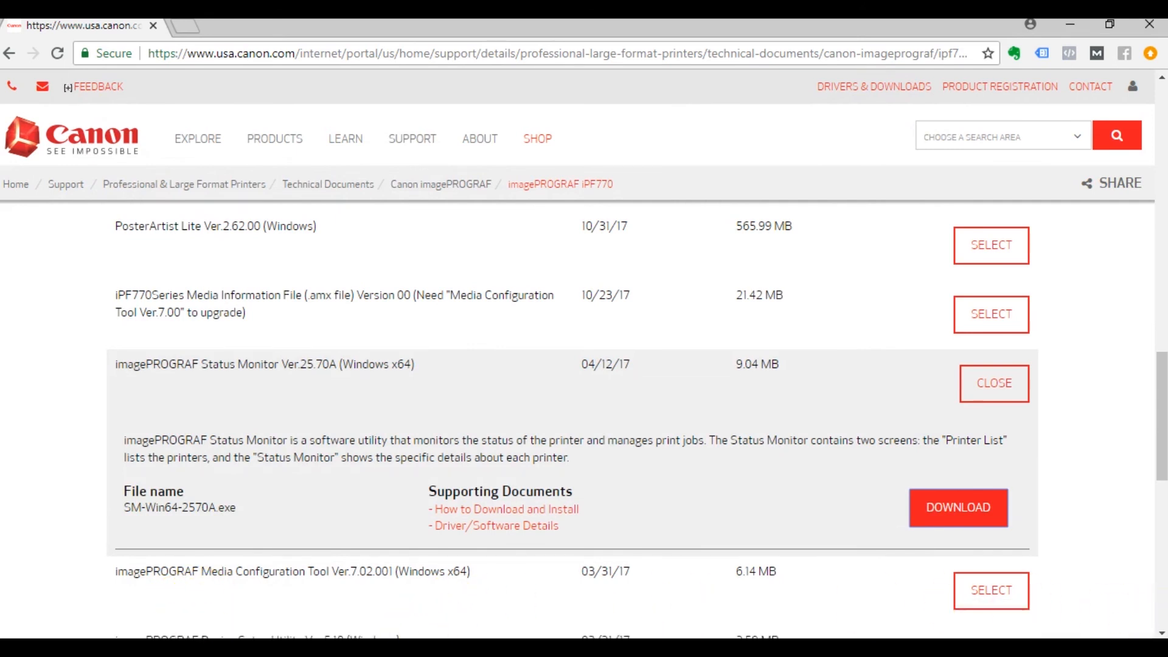